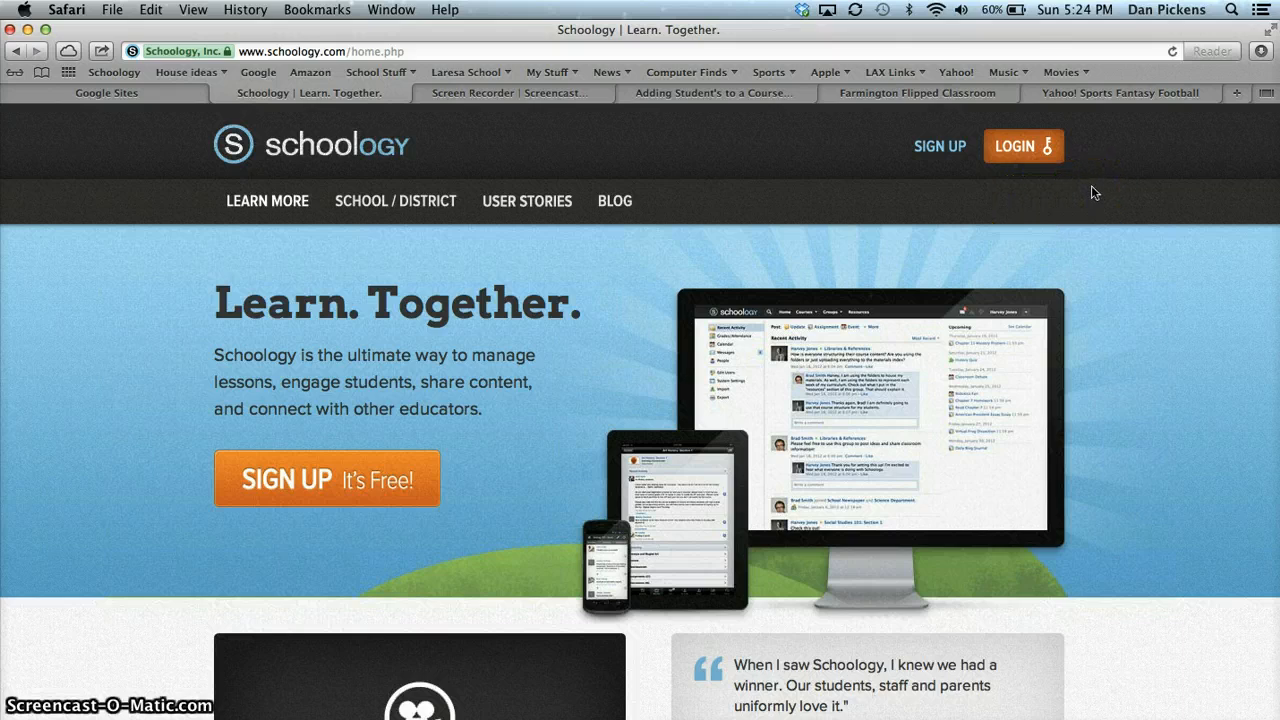
Open the login form and fill in the account username and the saved account password
click(1025, 148)
click(916, 228)
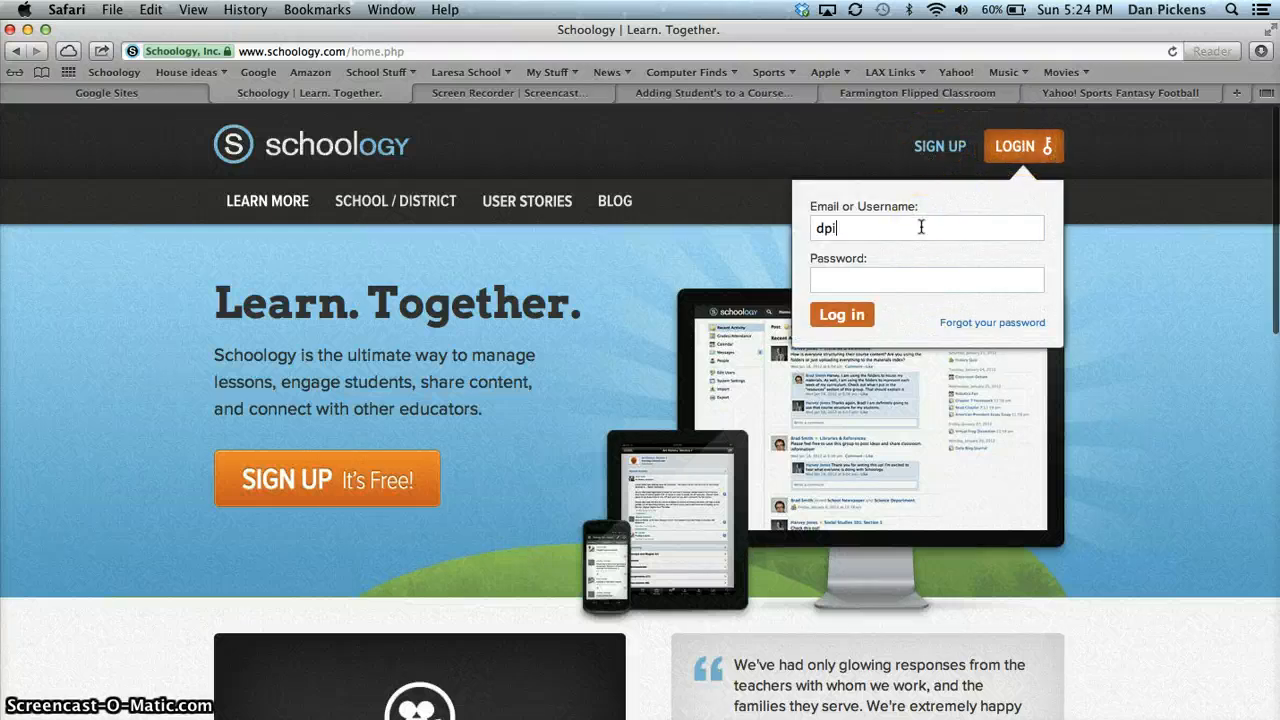
key(BackSpace)
key(BackSpace)
key(BackSpace)
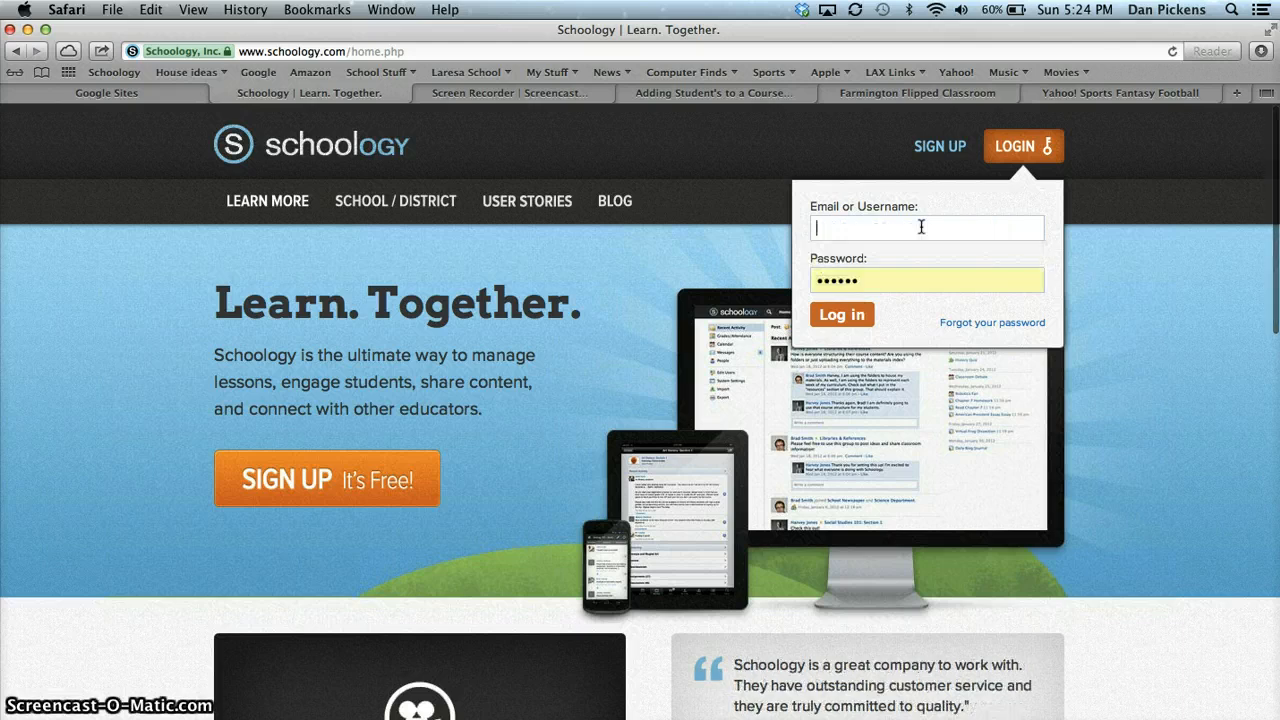
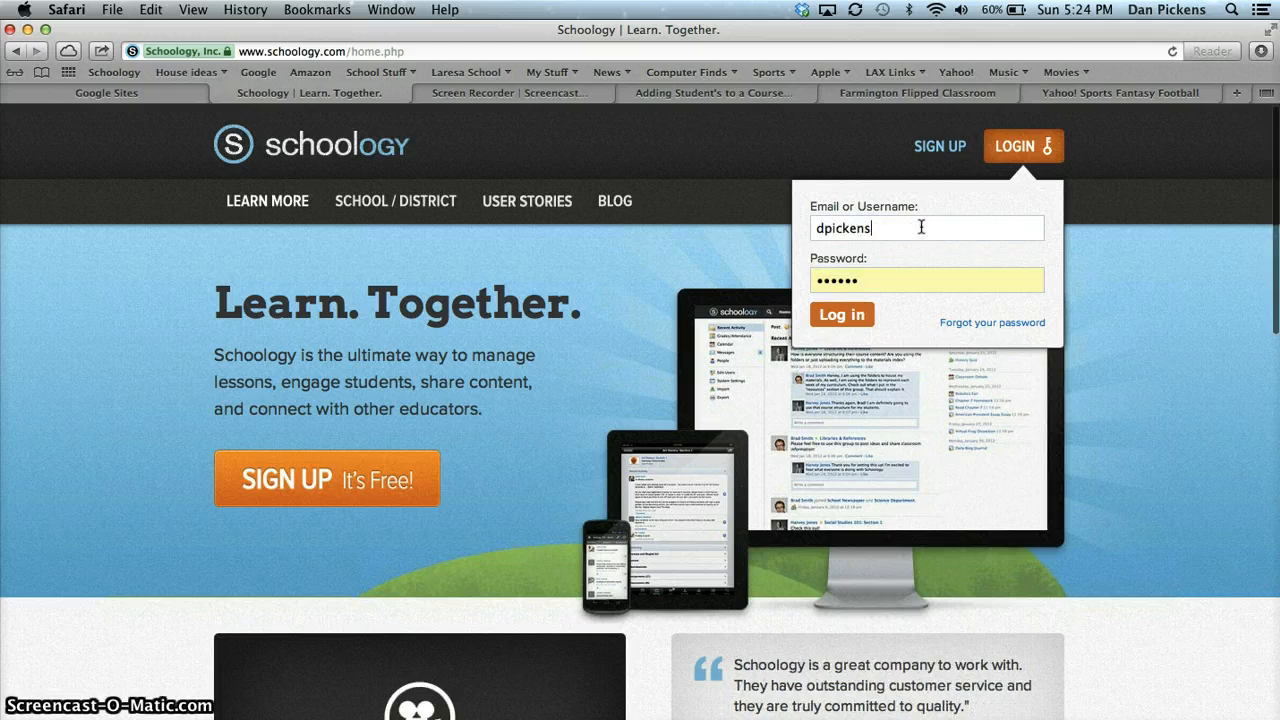
Set the school to Farmington Area Public Schools and log in to the account
key(Tab)
key(Tab)
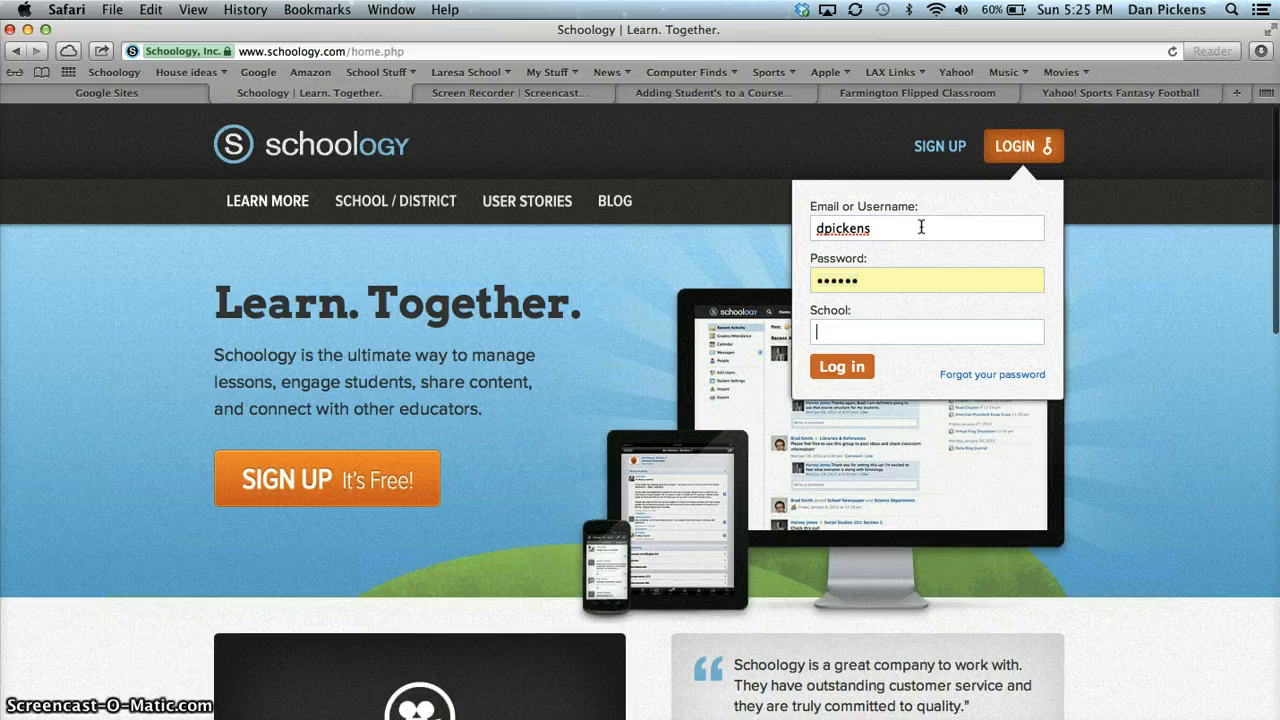
text(Farming)
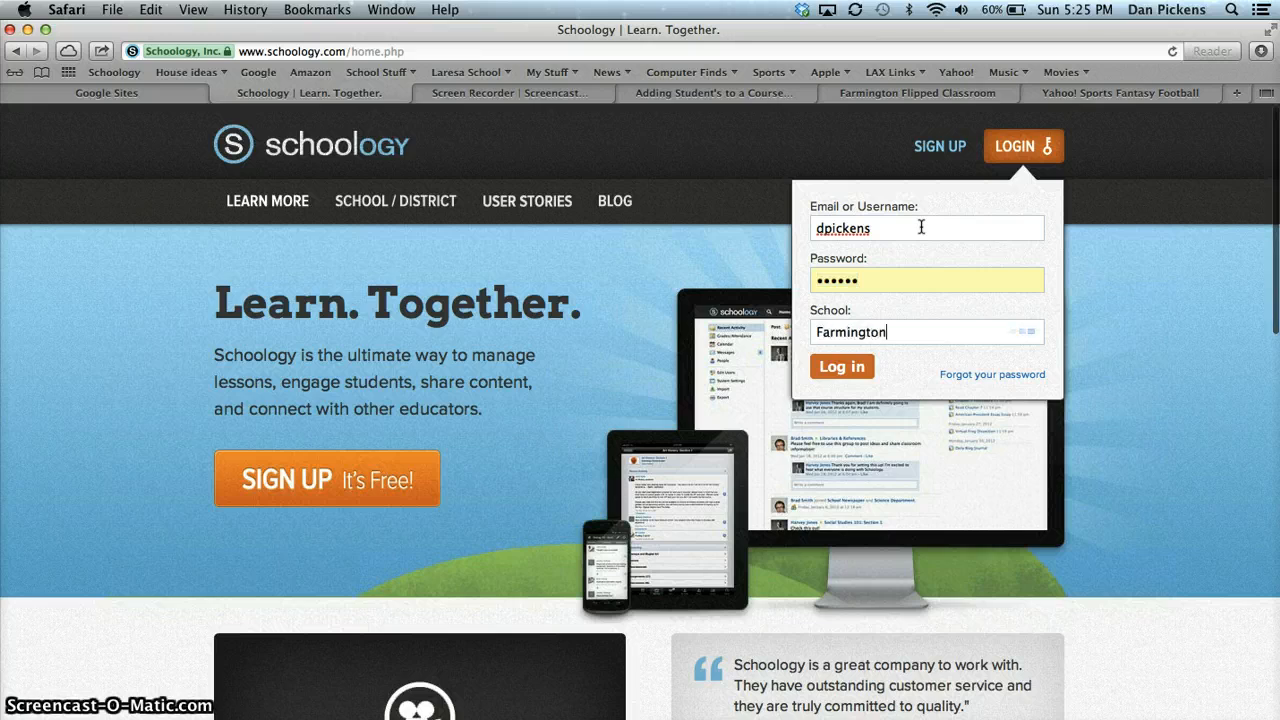
text(ton)
key(Return)
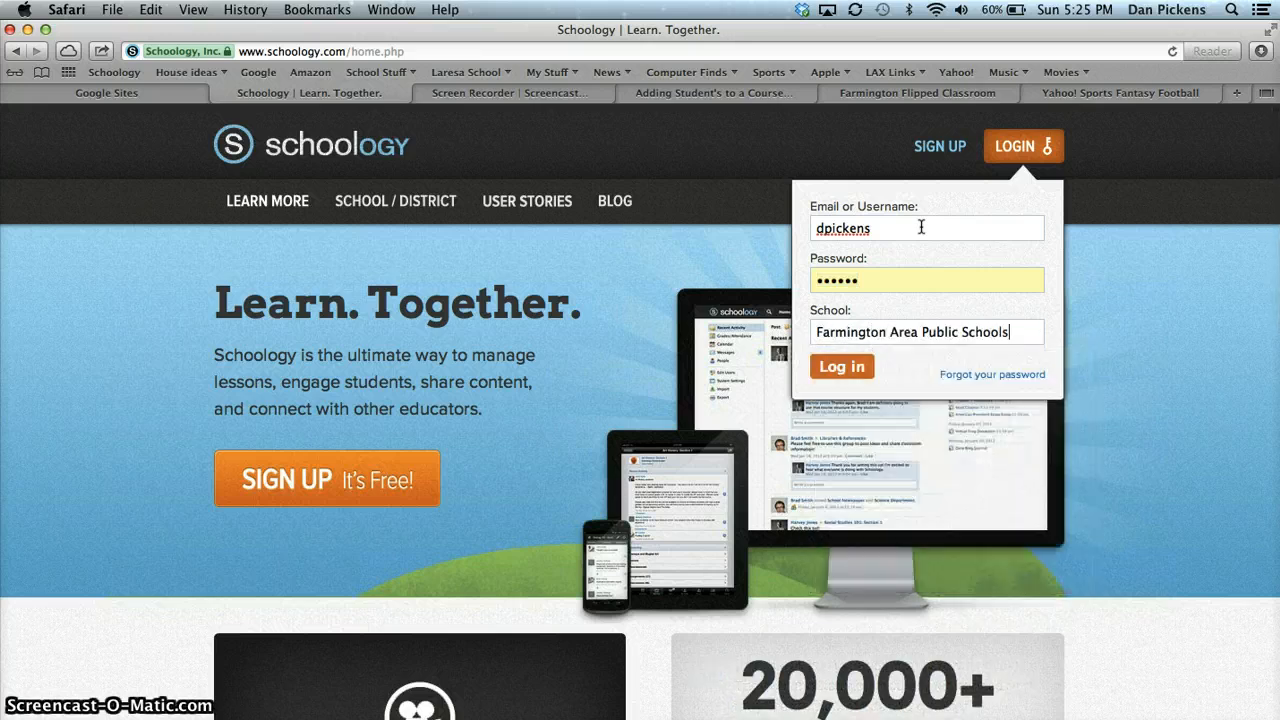
click(838, 376)
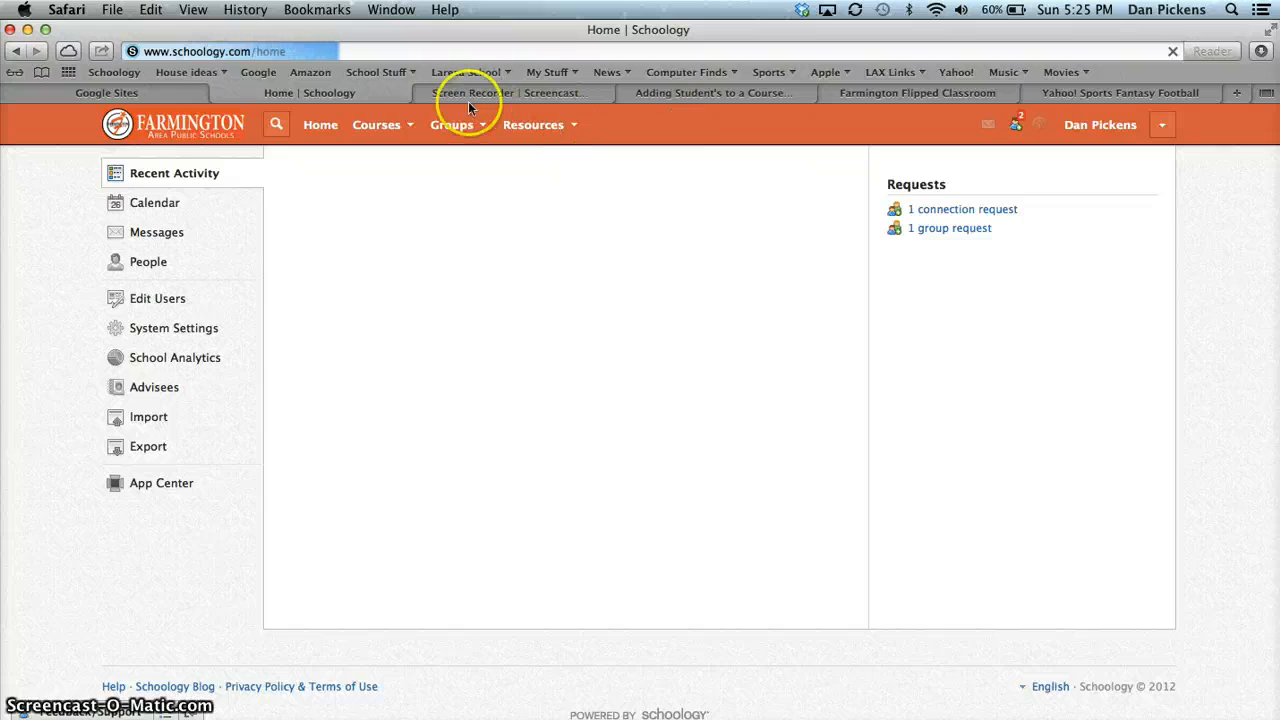
Open Algebra Sample Course: Section 1 and look over its access code and course information
click(408, 133)
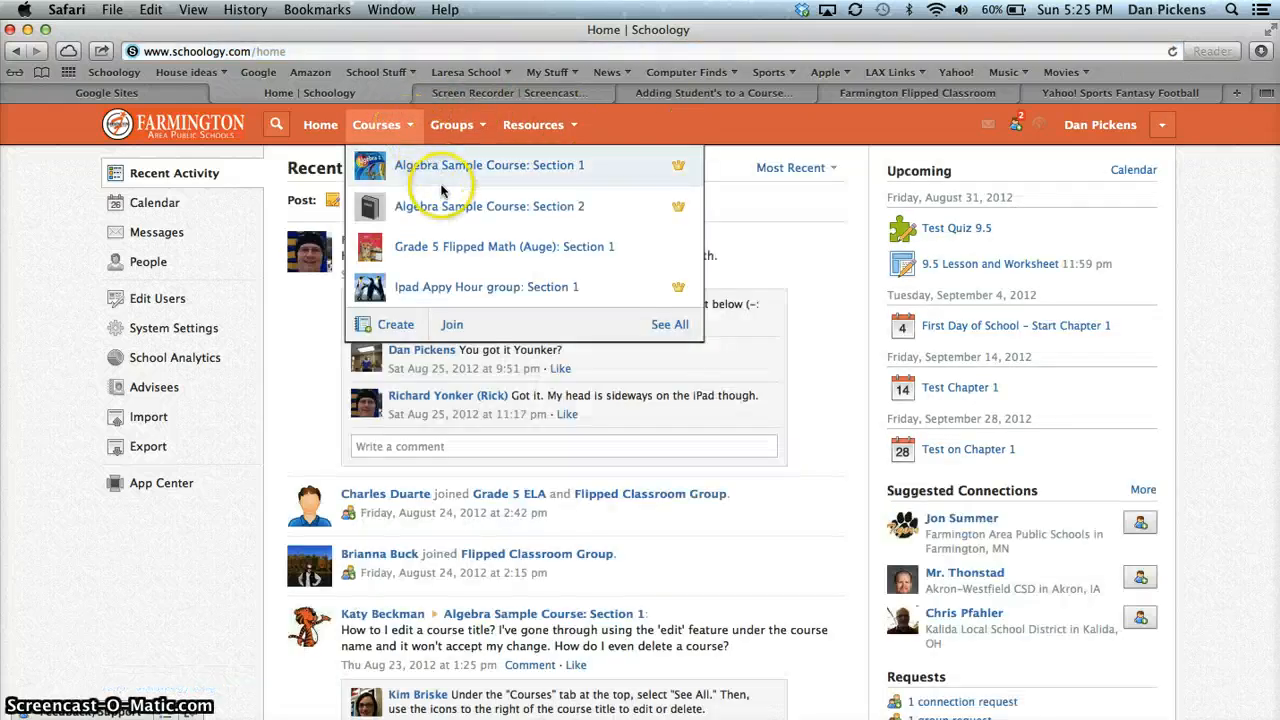
click(458, 178)
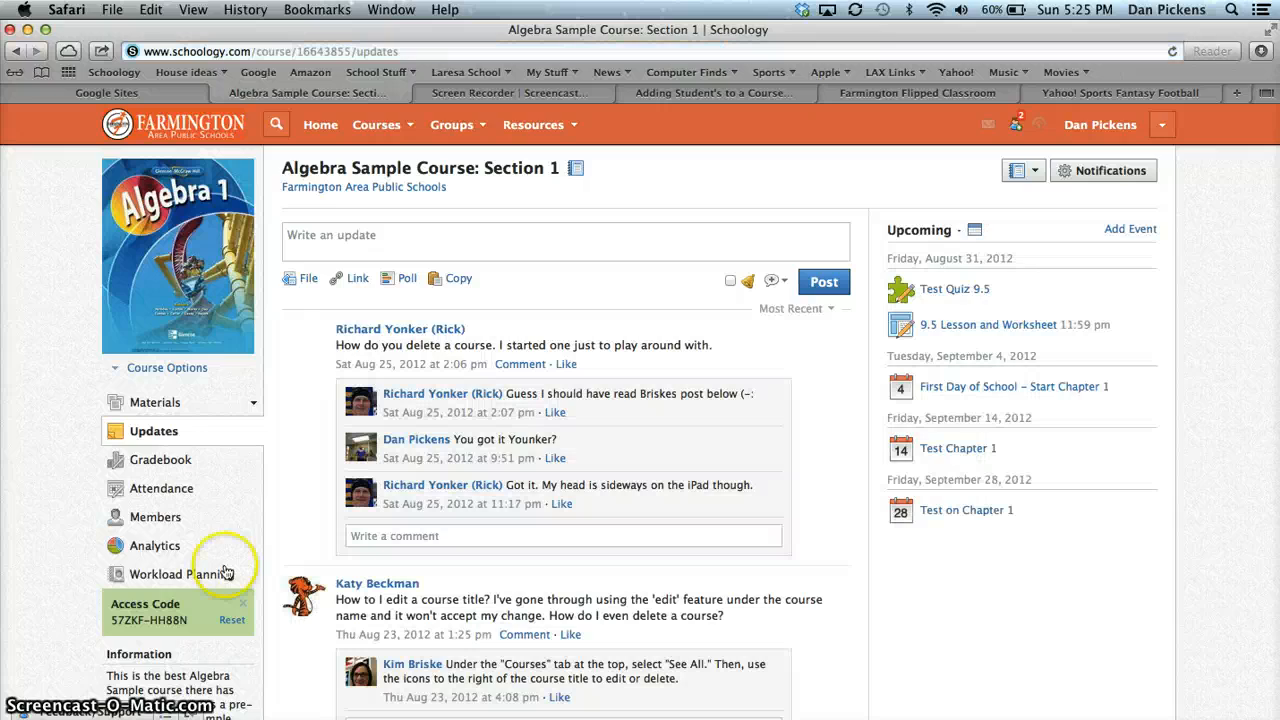
scroll(214, 596, down, 5)
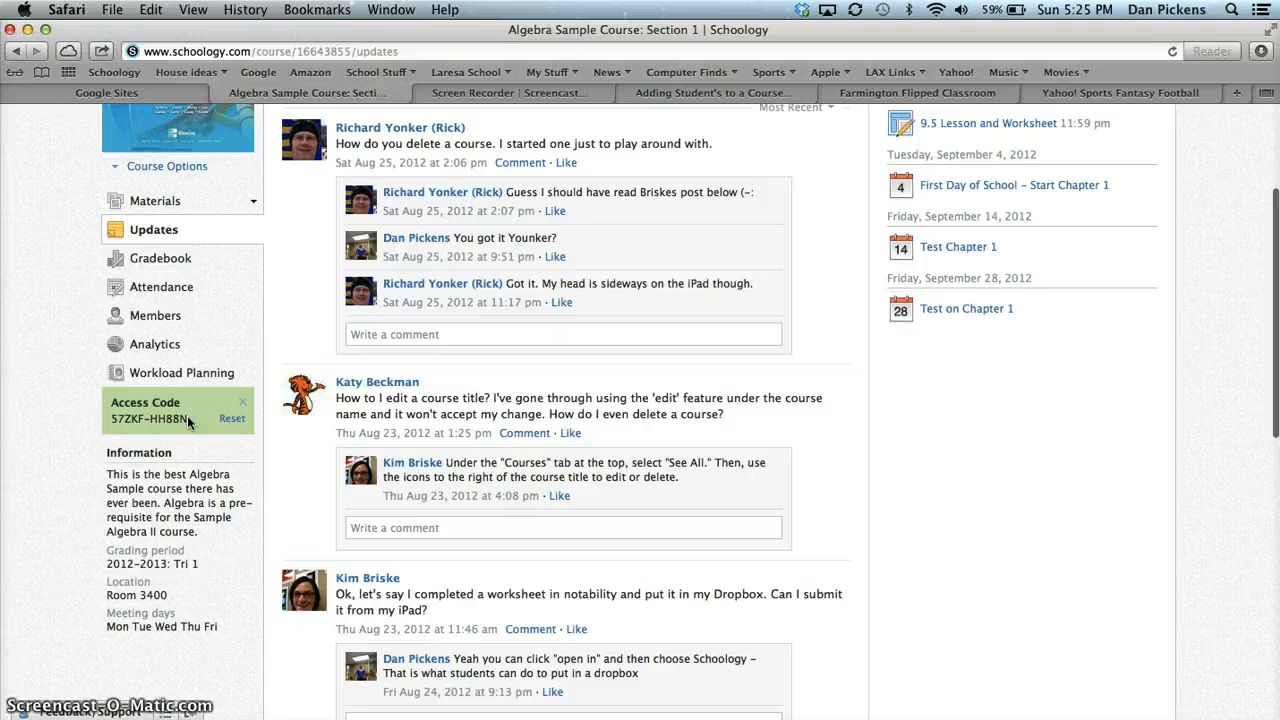
scroll(187, 415, up, 5)
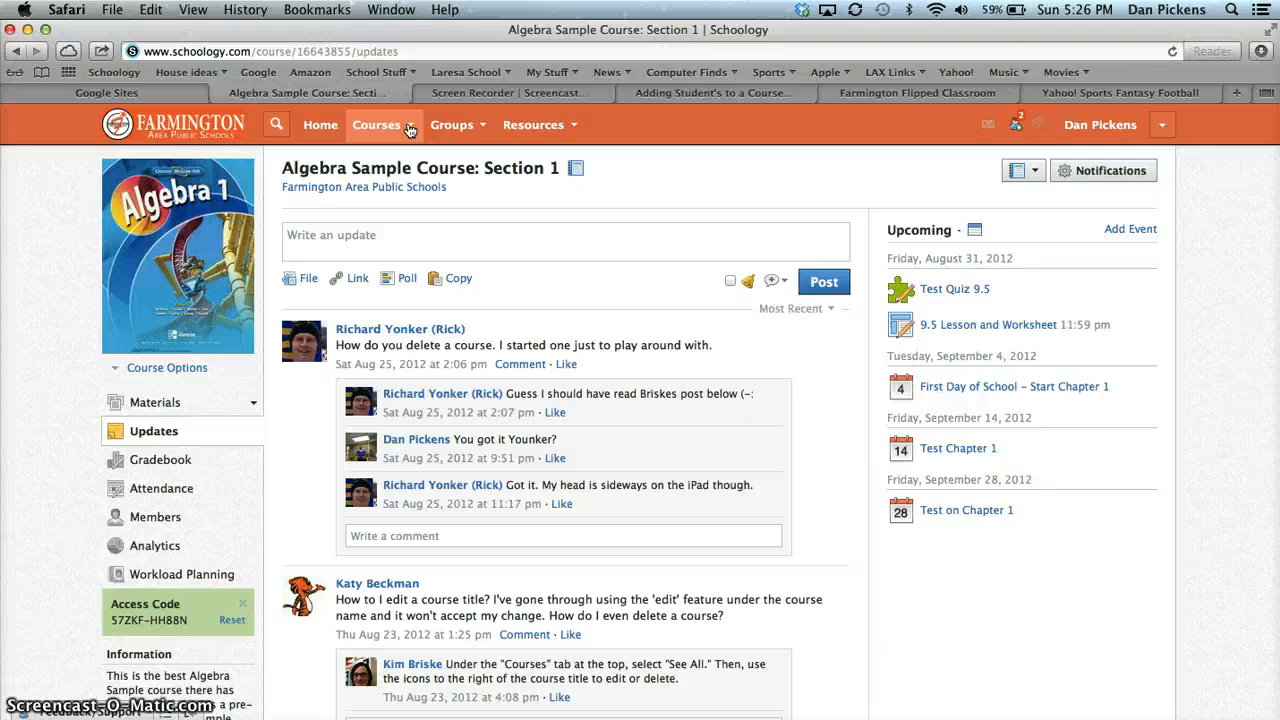
Try to join a course by entering the course access code, and leave the join form
click(410, 129)
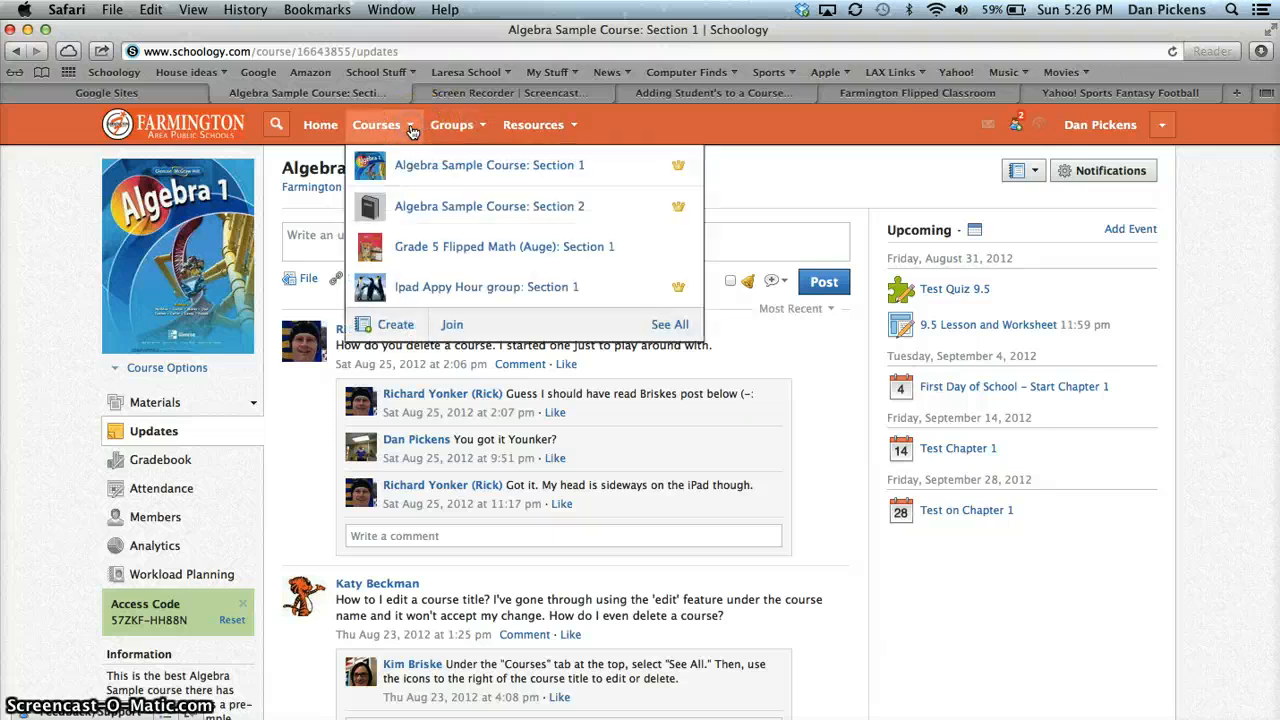
click(452, 328)
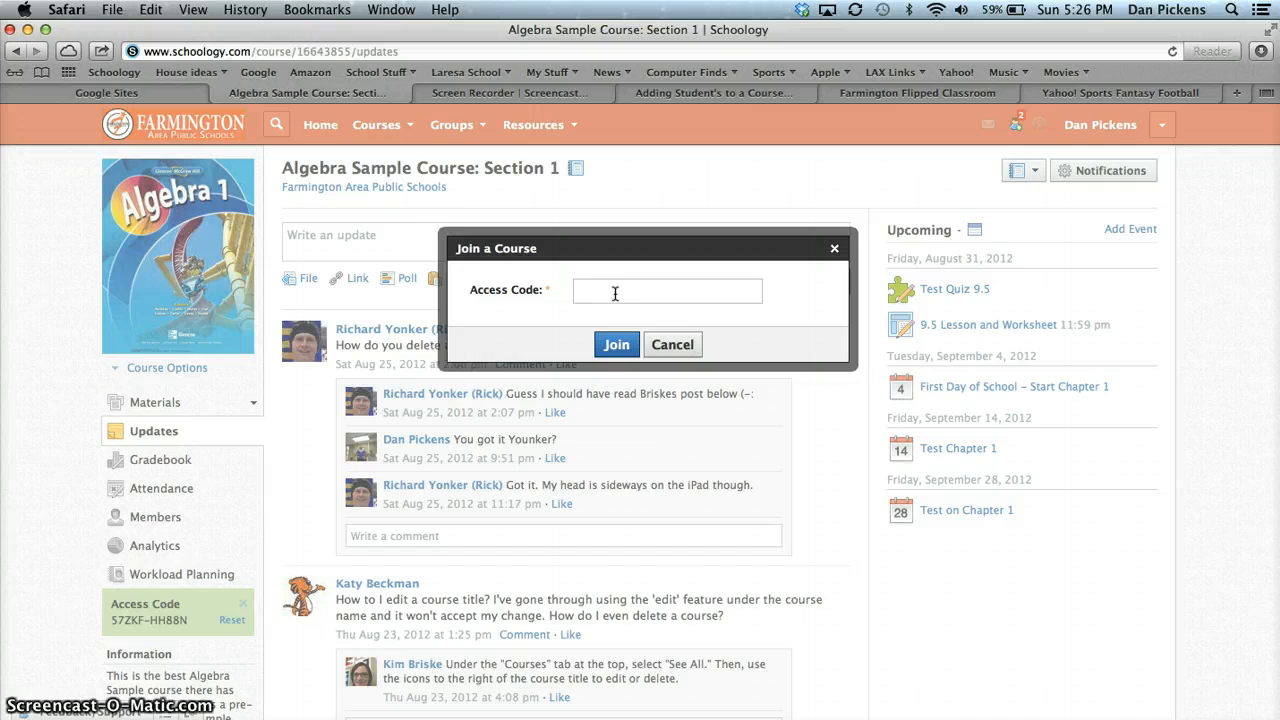
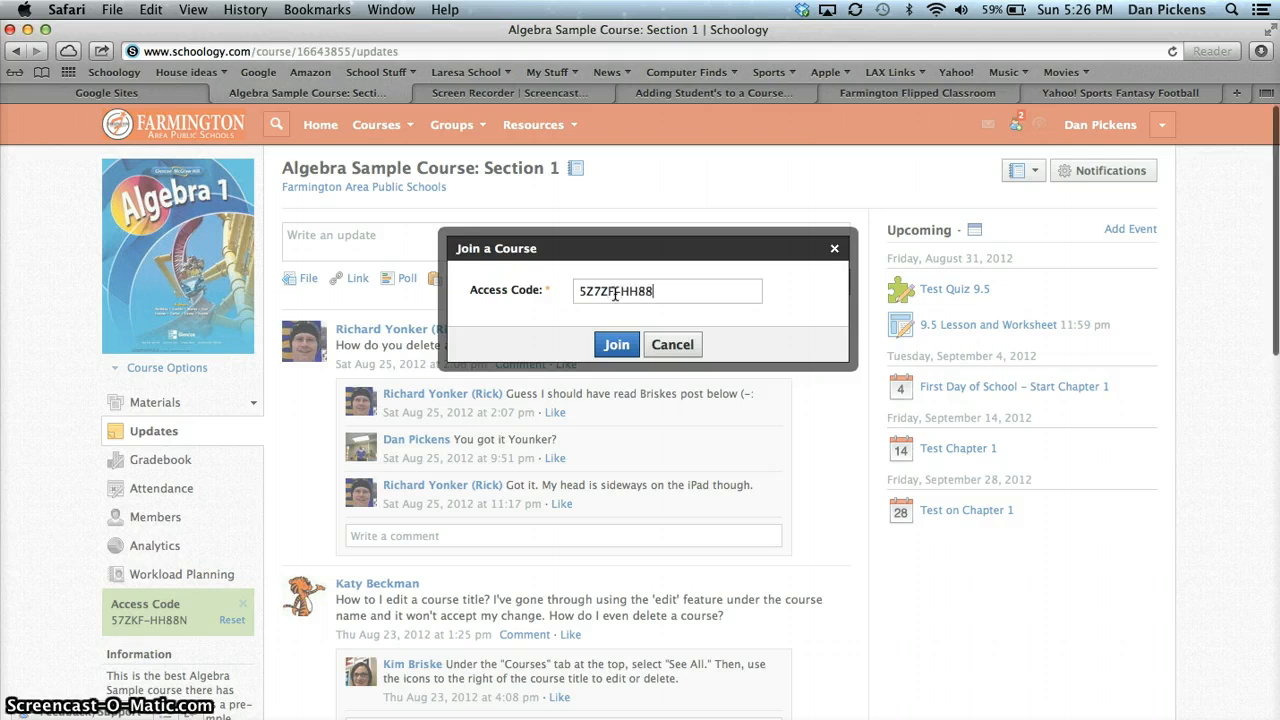
click(617, 345)
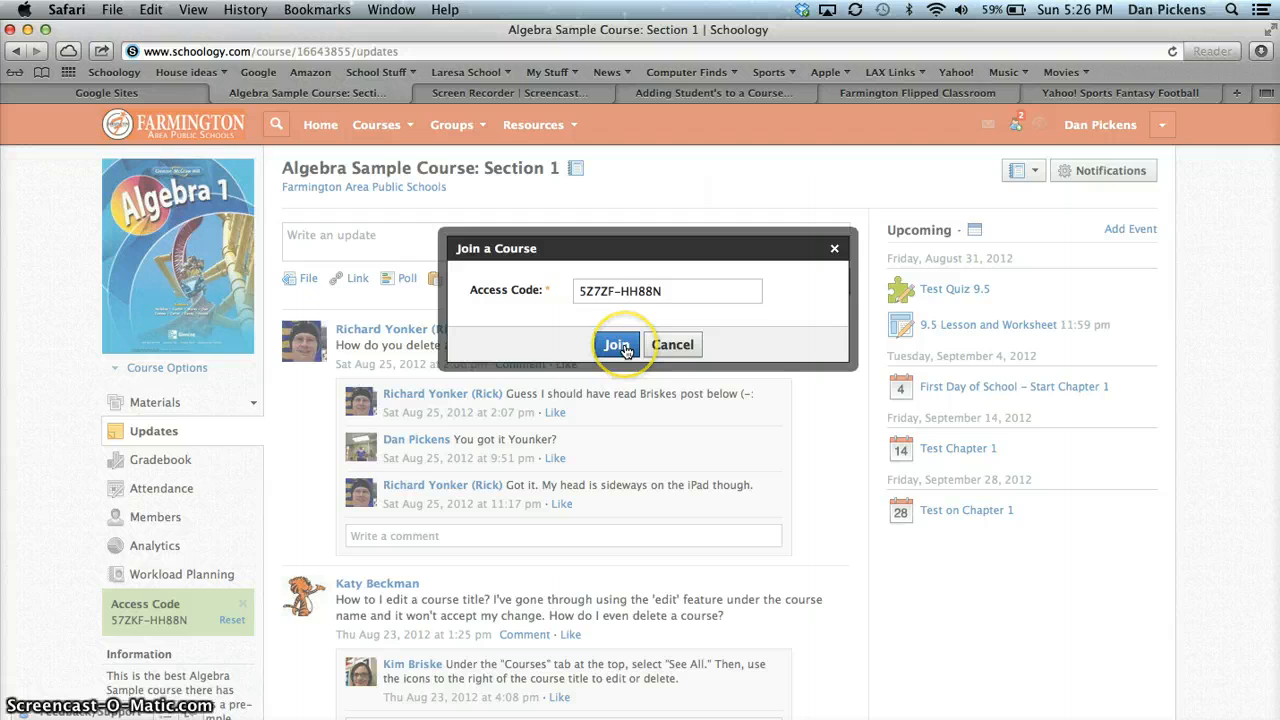
click(620, 346)
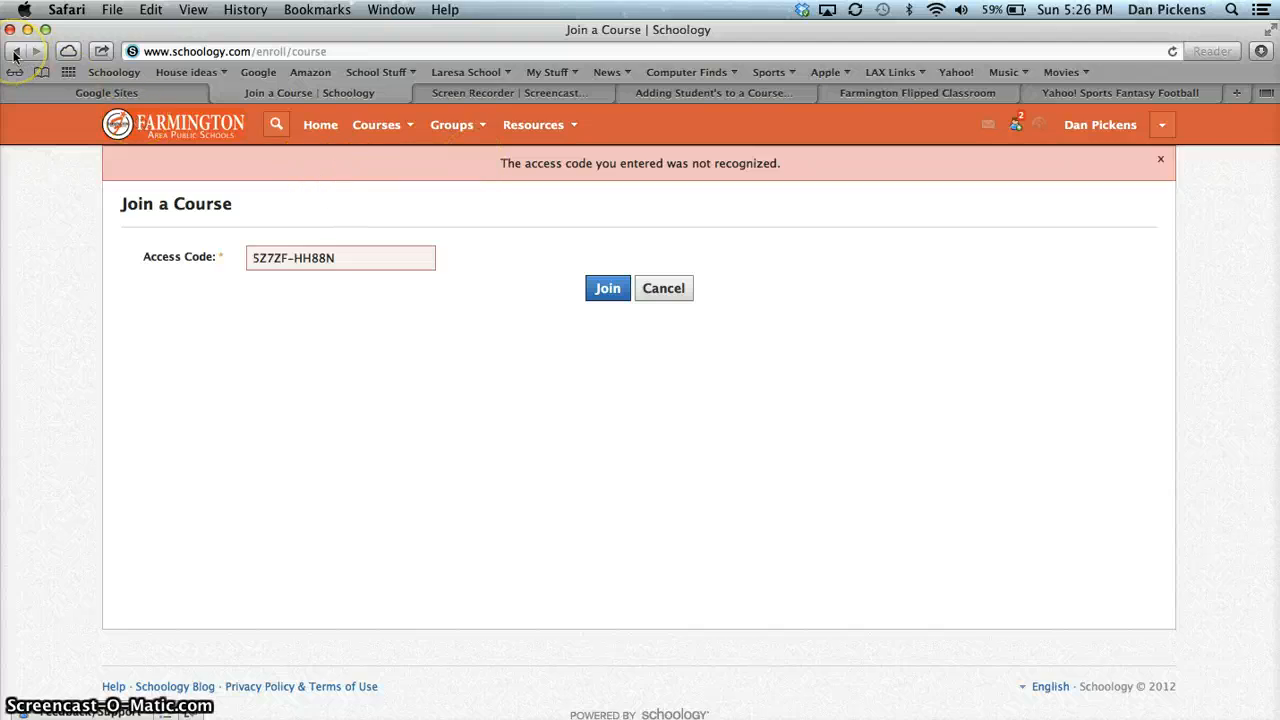
click(662, 288)
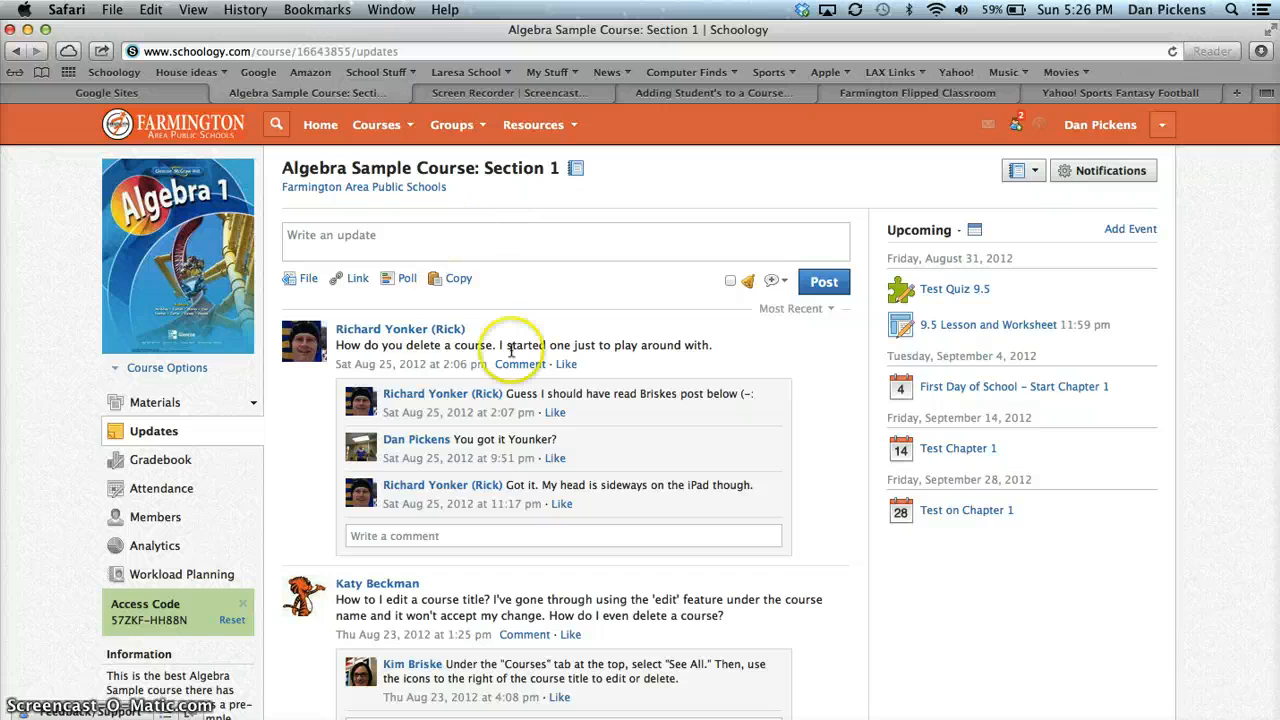
Open the Algebra course's member list and start adding members from Farmington High School 192
click(157, 518)
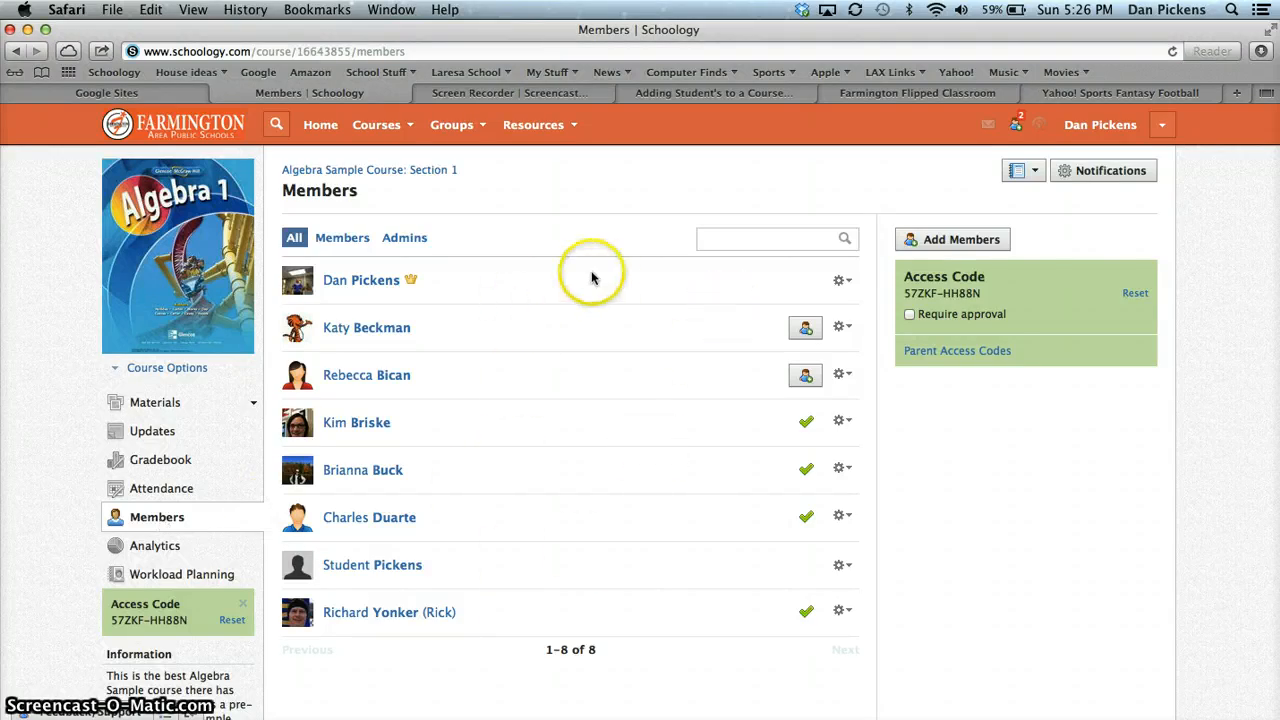
click(988, 240)
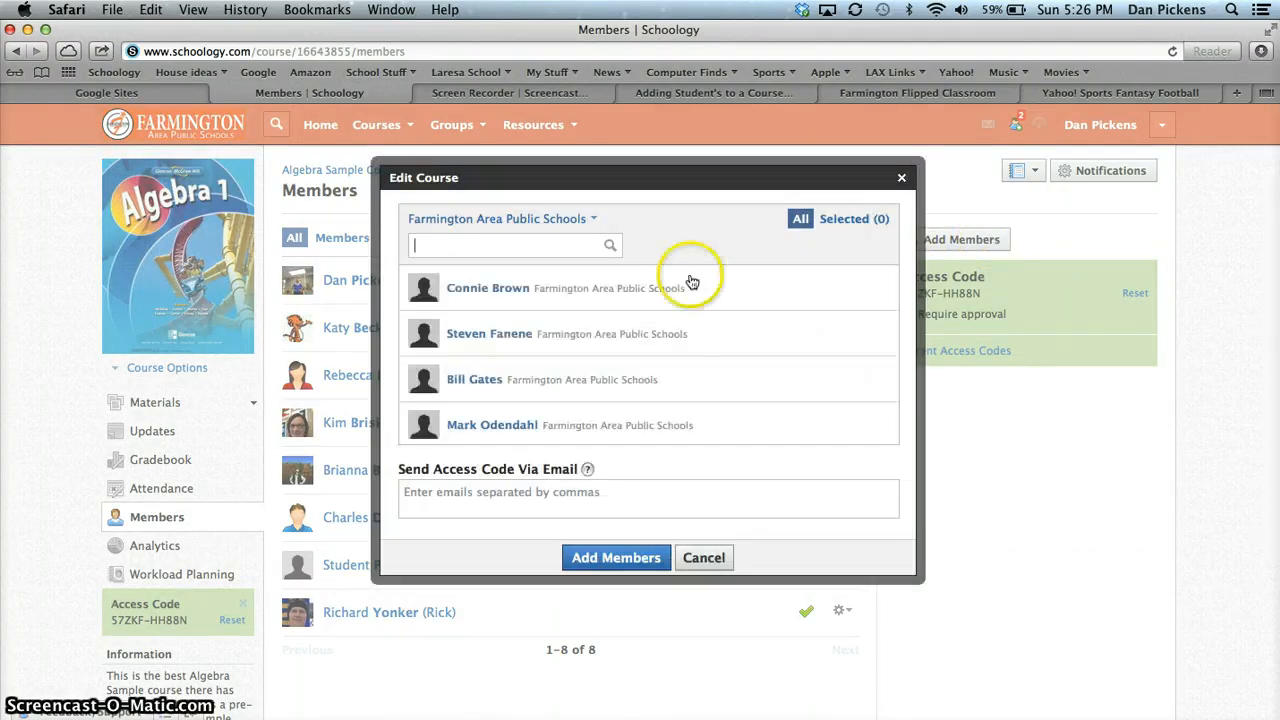
click(578, 222)
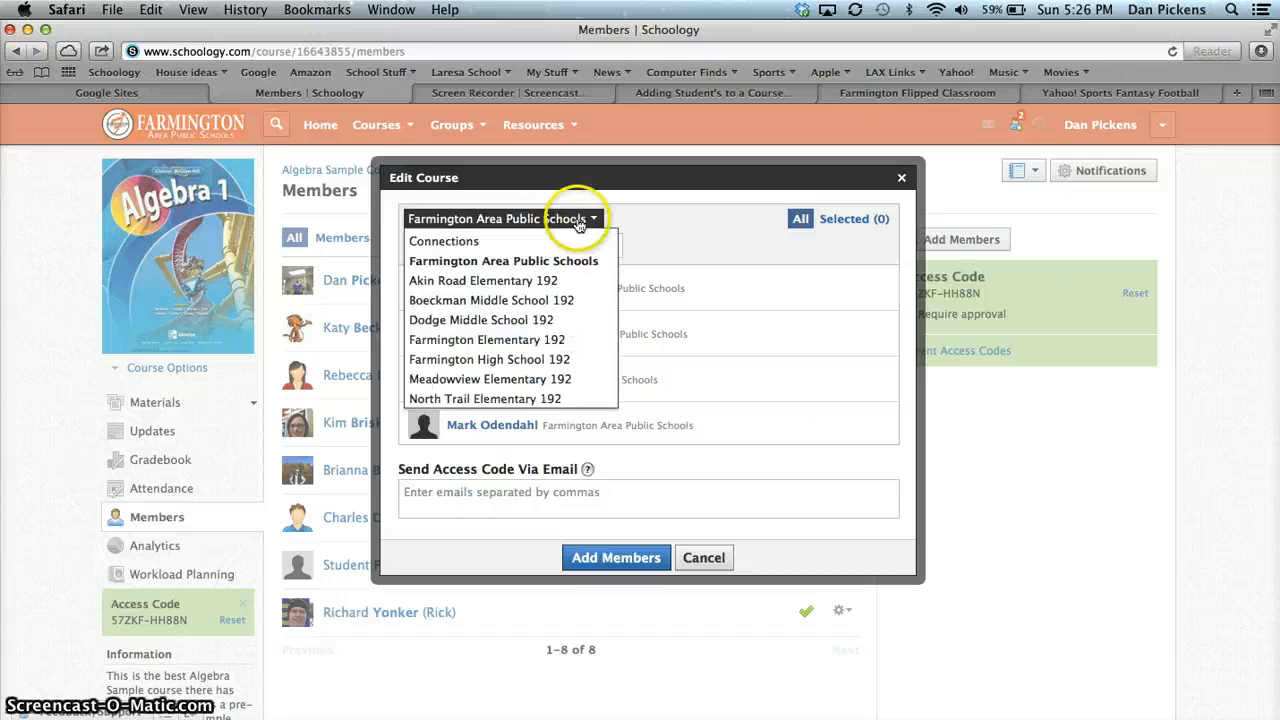
click(552, 369)
Search the school's people by a student's first name and last initial, and select the matching student
click(520, 250)
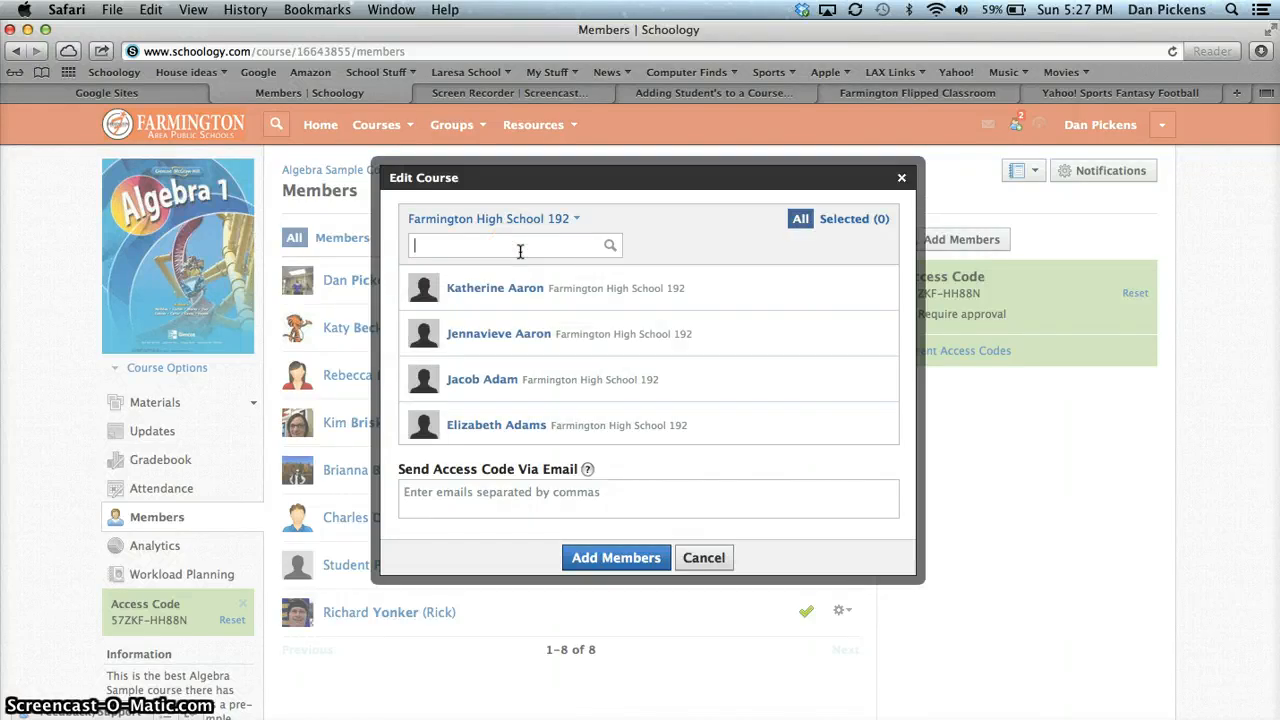
text(MA)
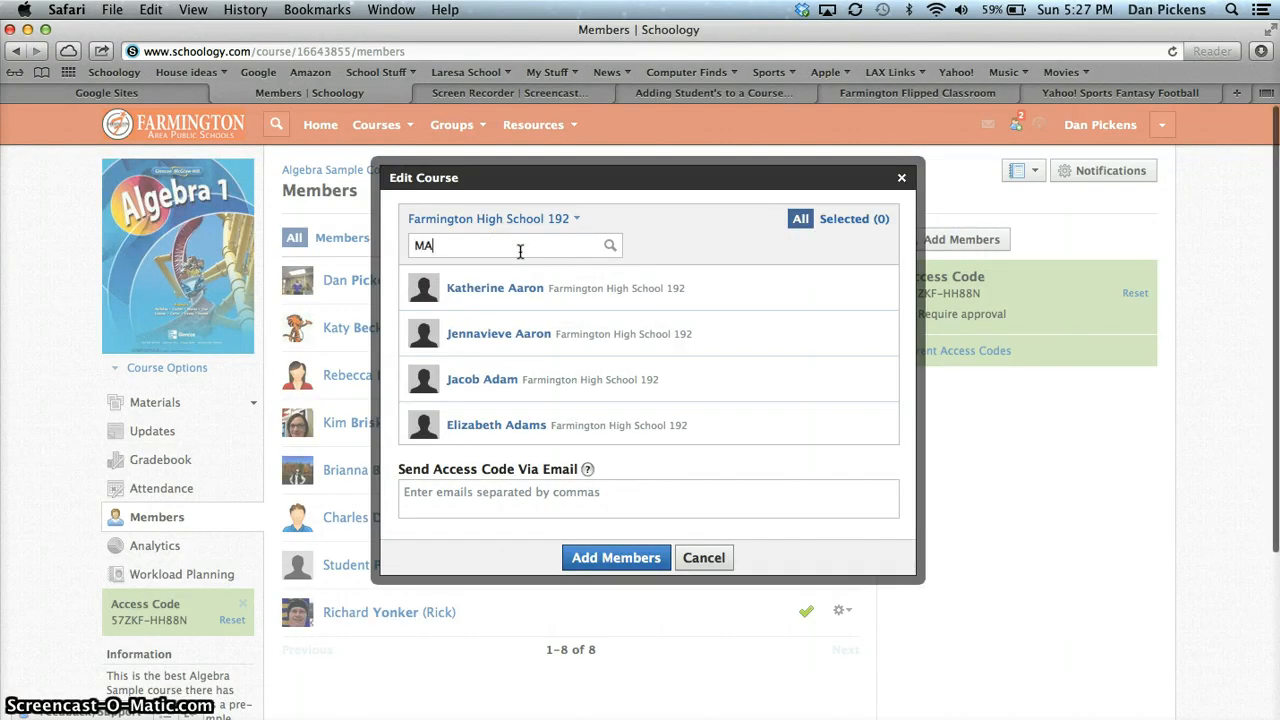
key(BackSpace)
key(BackSpace)
key(BackSpace)
key(BackSpace)
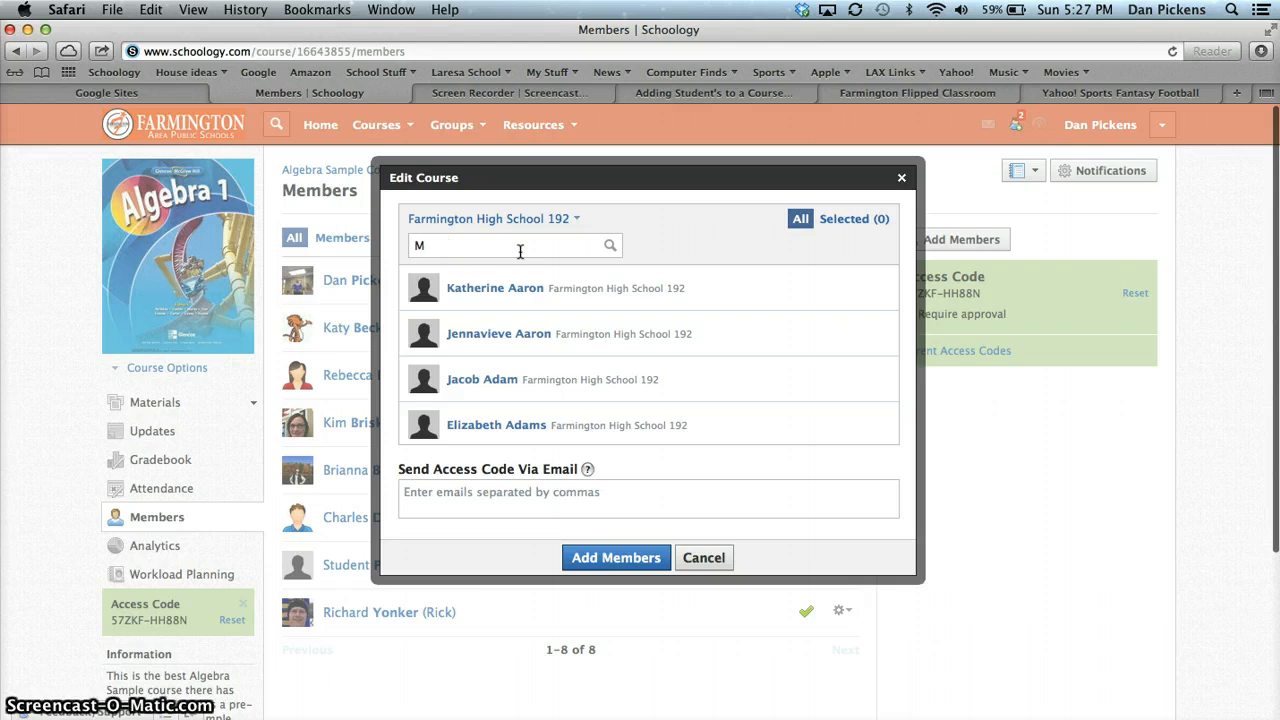
text(ark P)
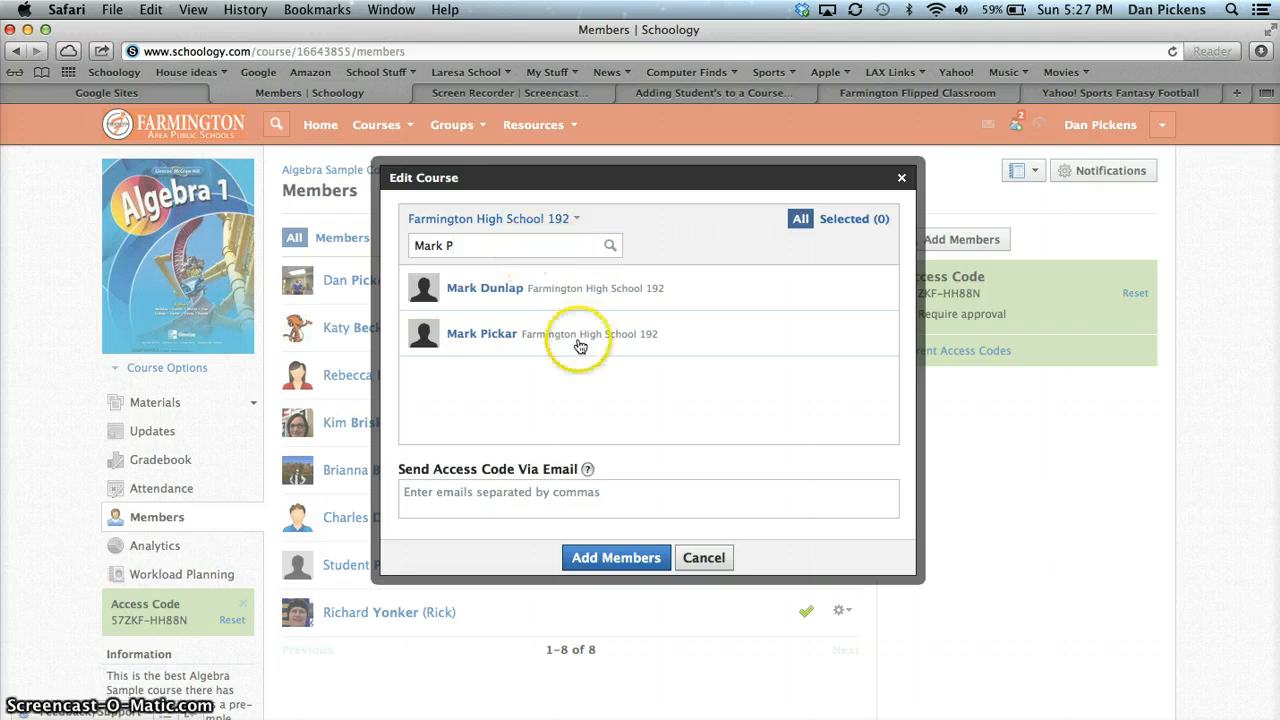
click(640, 342)
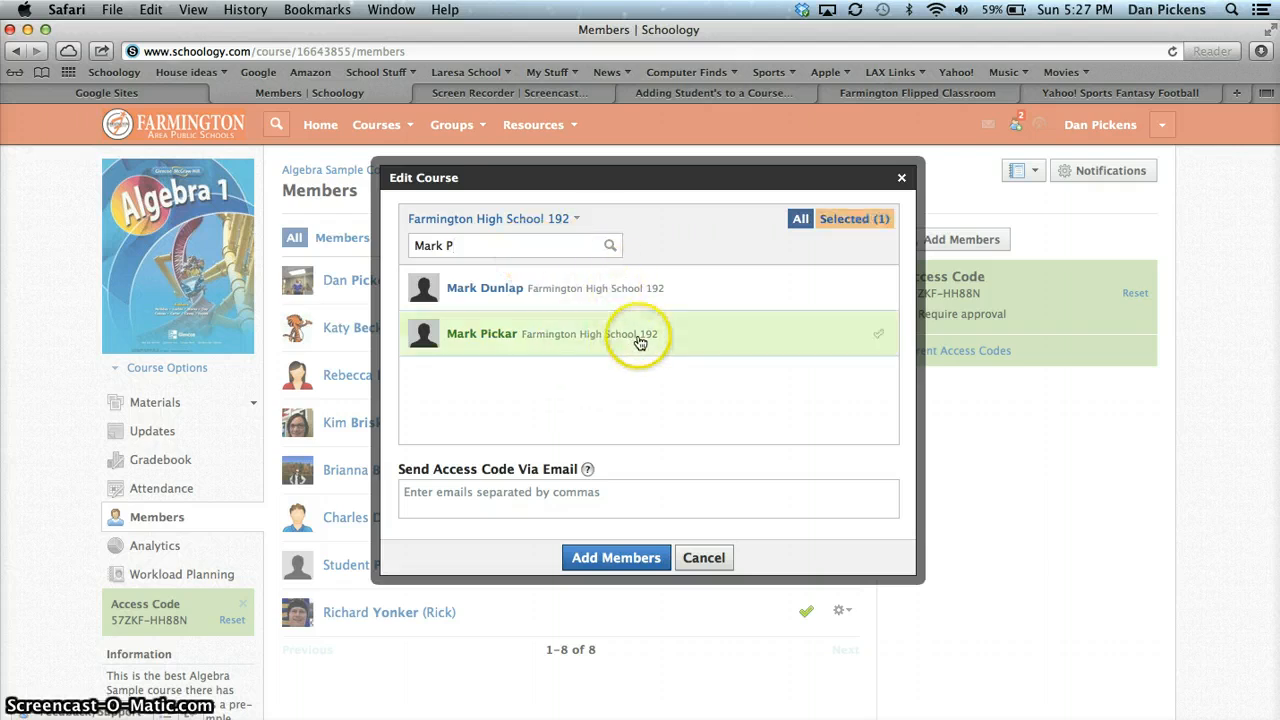
Replace the search with a second person's name and add that person to the selection
triple_click(521, 244)
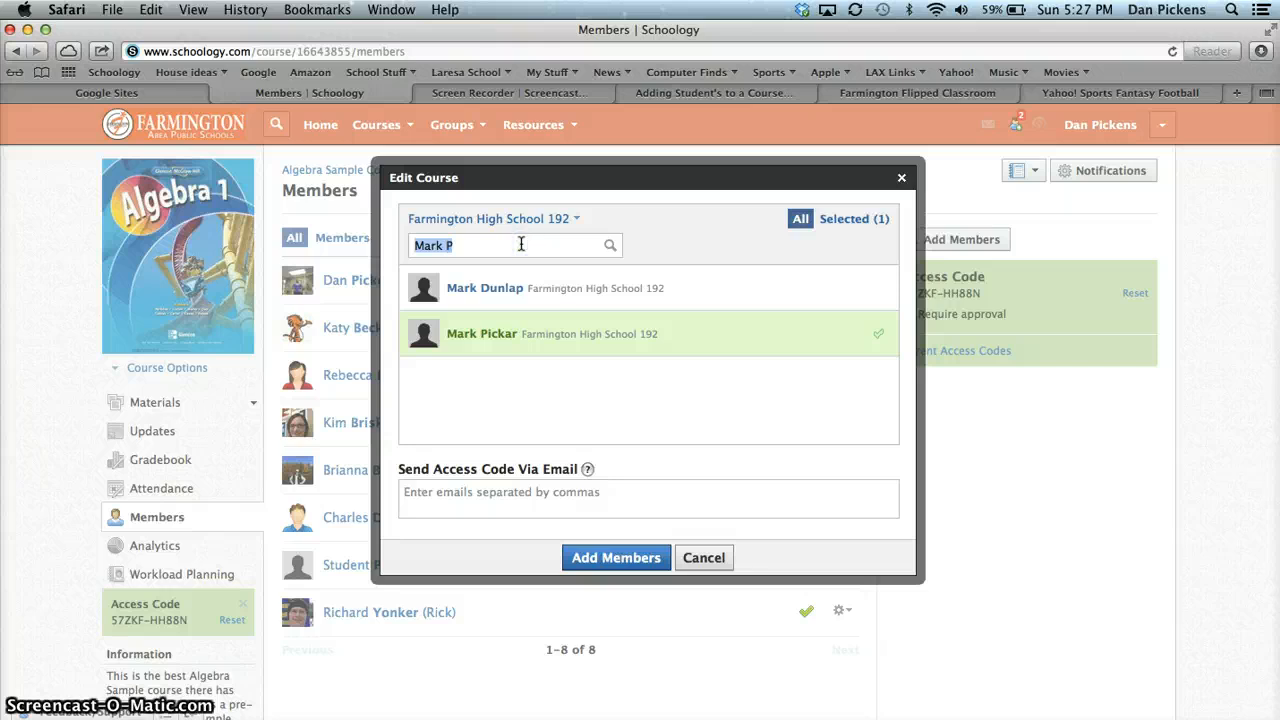
text(Dena)
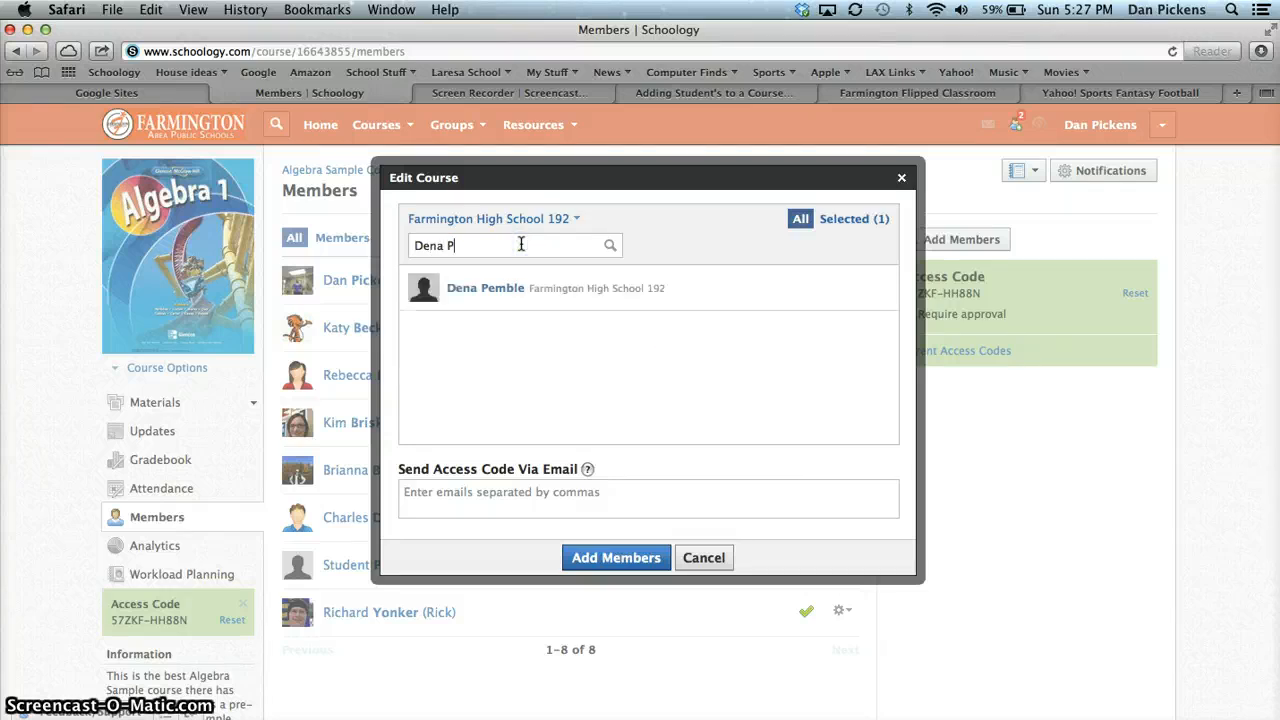
click(600, 284)
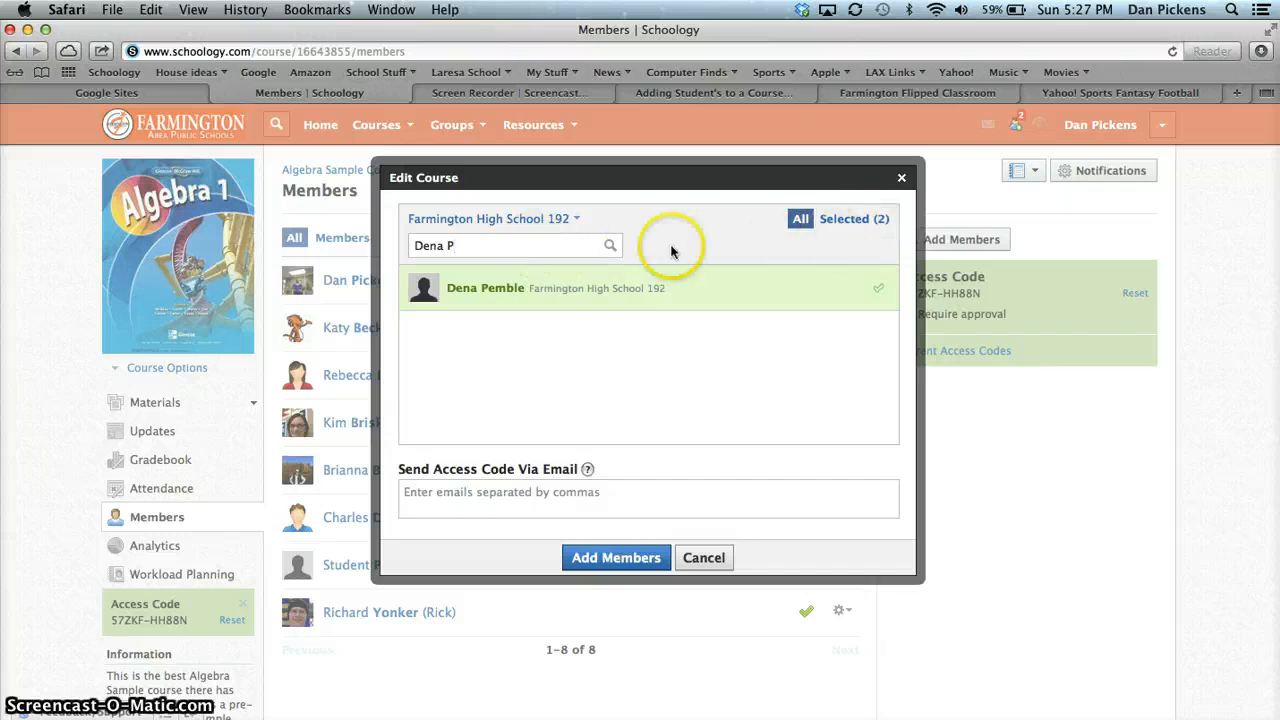
Clear the people search and cancel adding members to the course
triple_click(488, 248)
key(BackSpace)
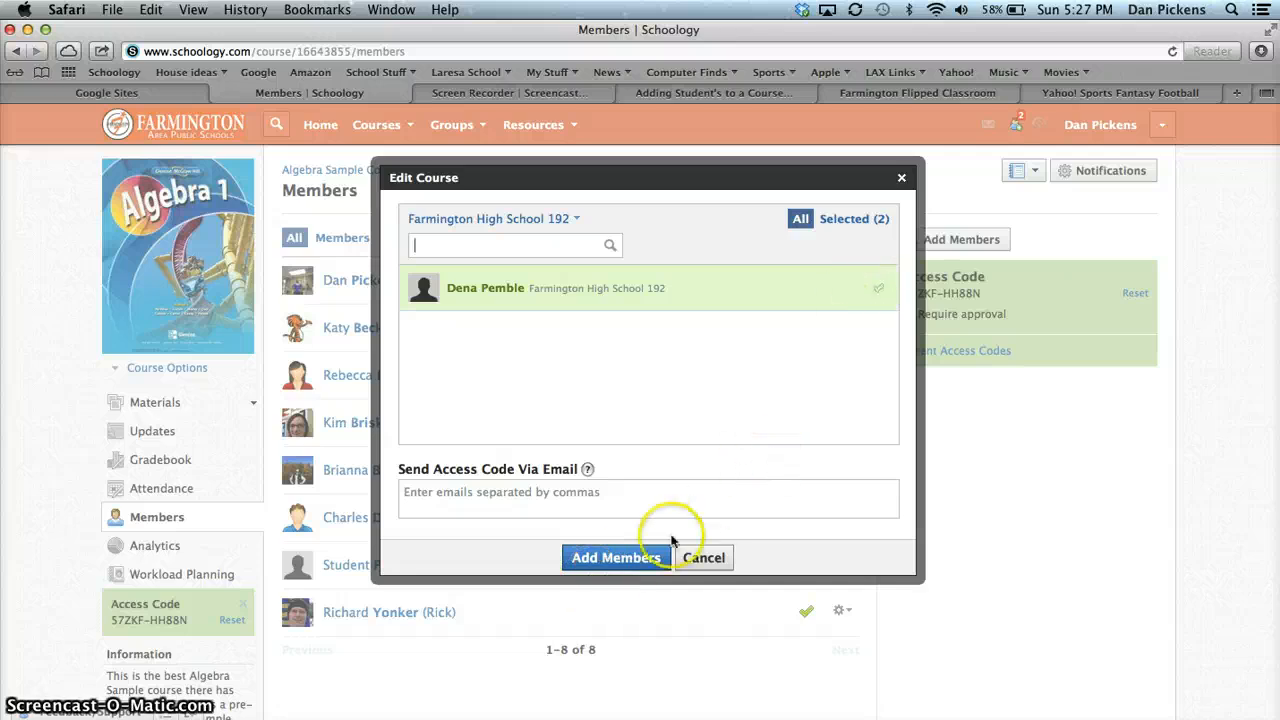
click(706, 557)
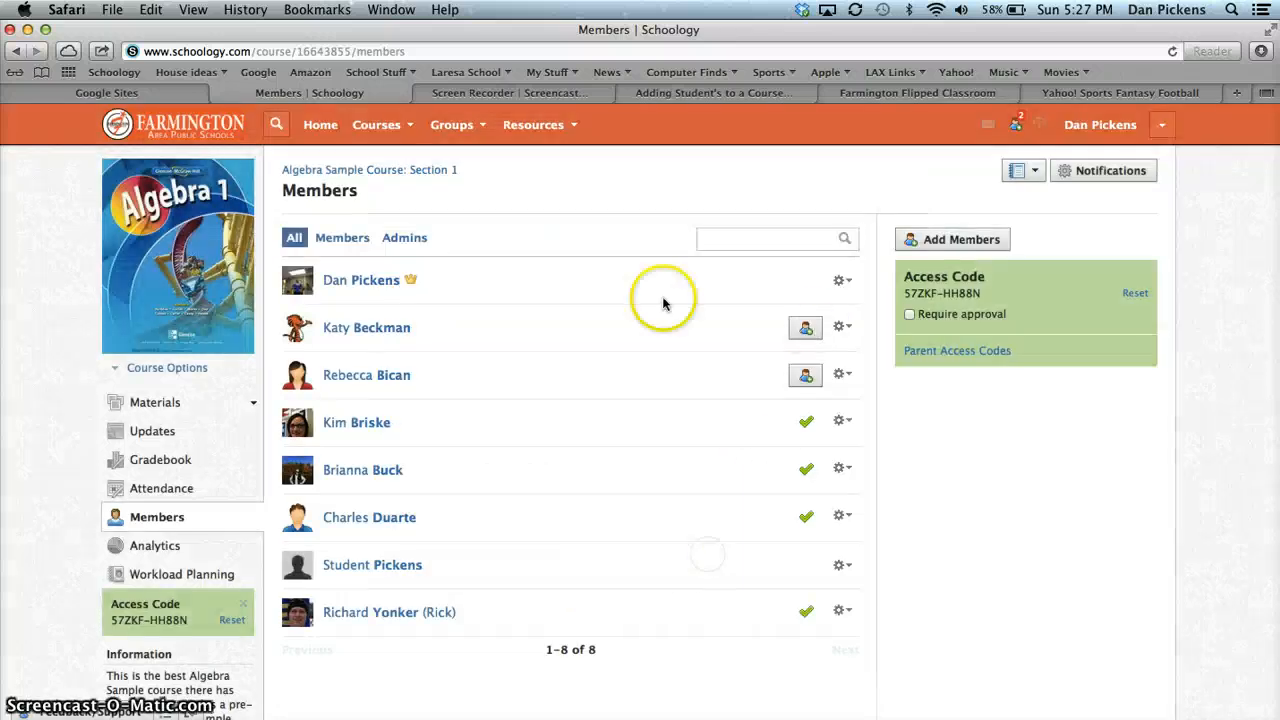
Open the FHS Early Adopters group page
click(485, 138)
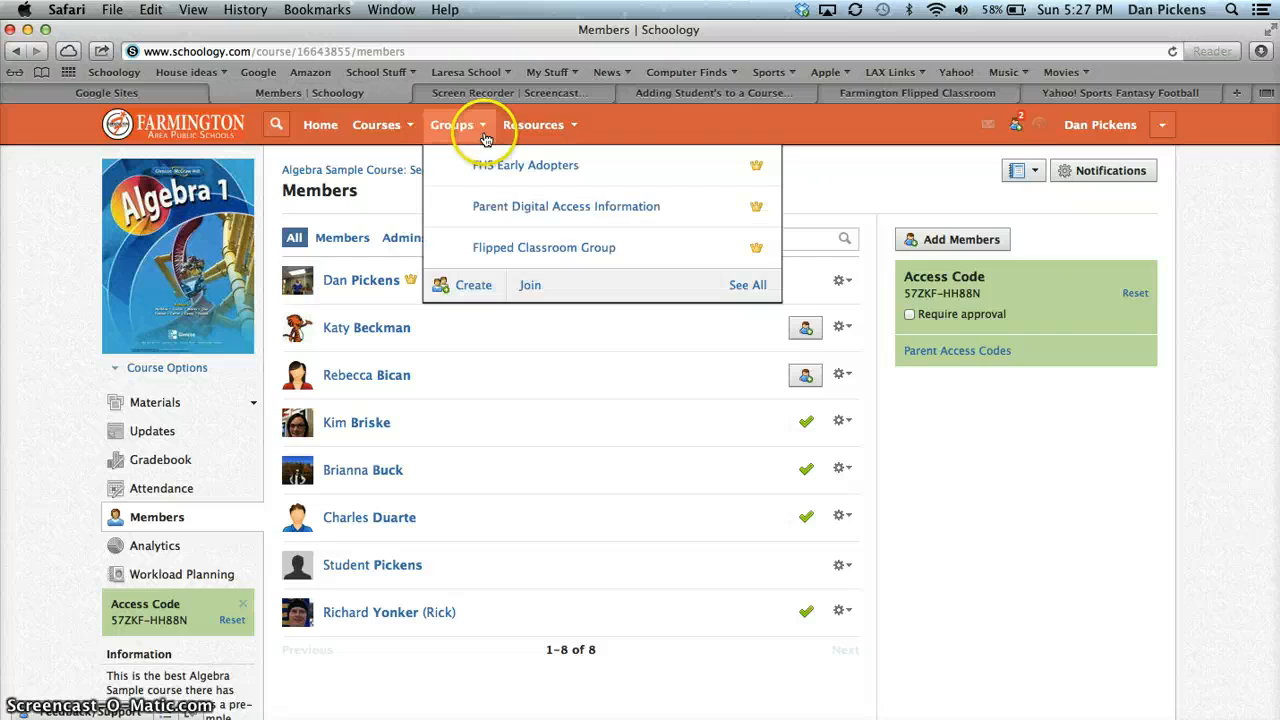
click(563, 177)
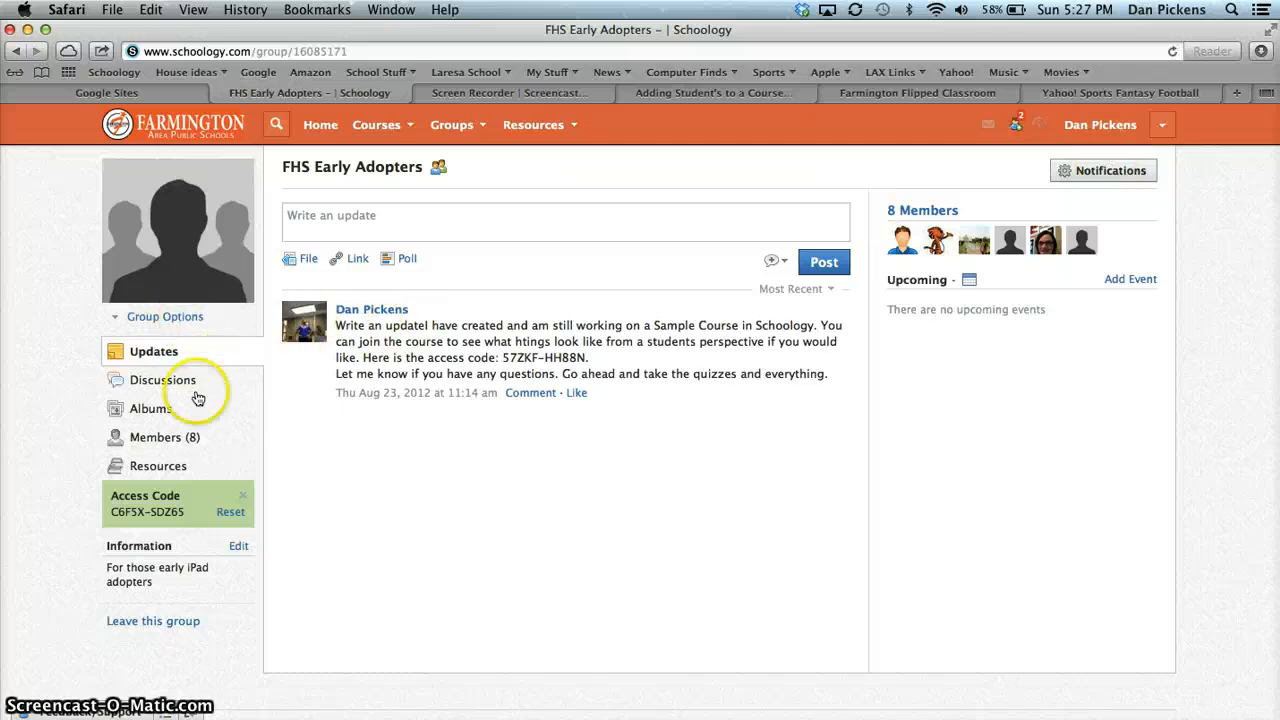
Open the group's member list and select the first three people from the school as members to add to the group
click(150, 437)
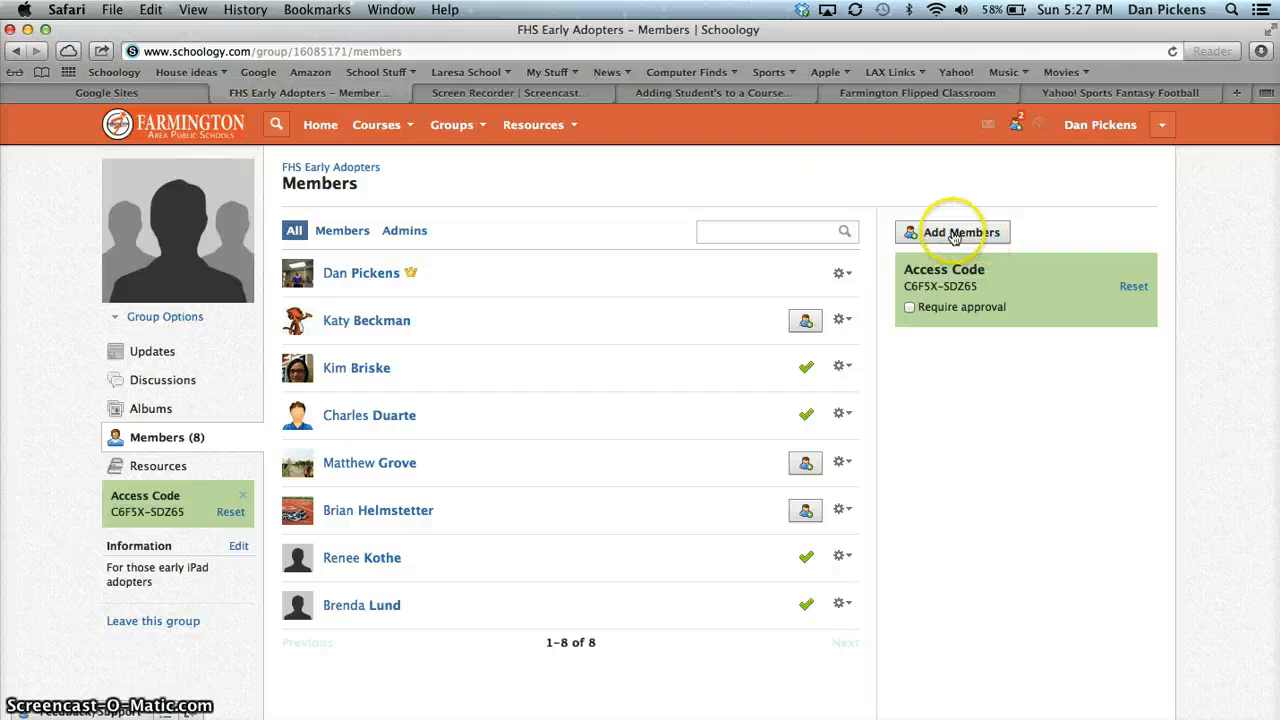
click(976, 238)
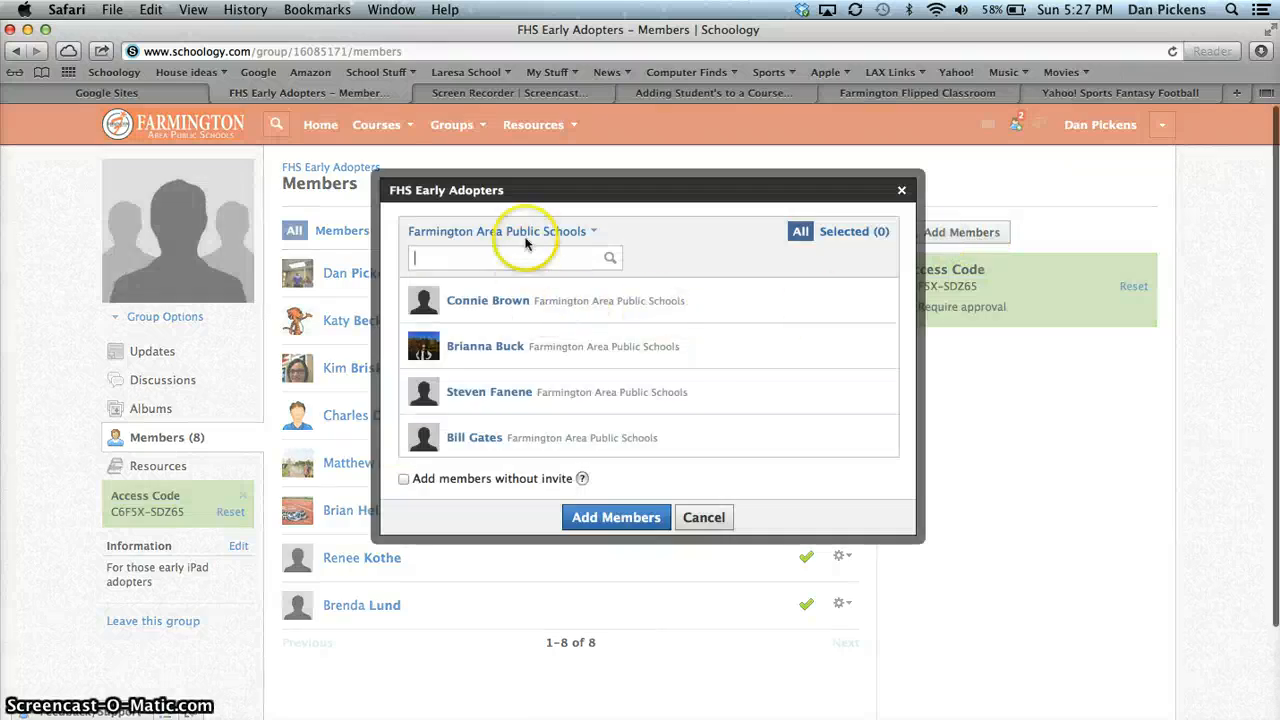
click(610, 345)
click(692, 390)
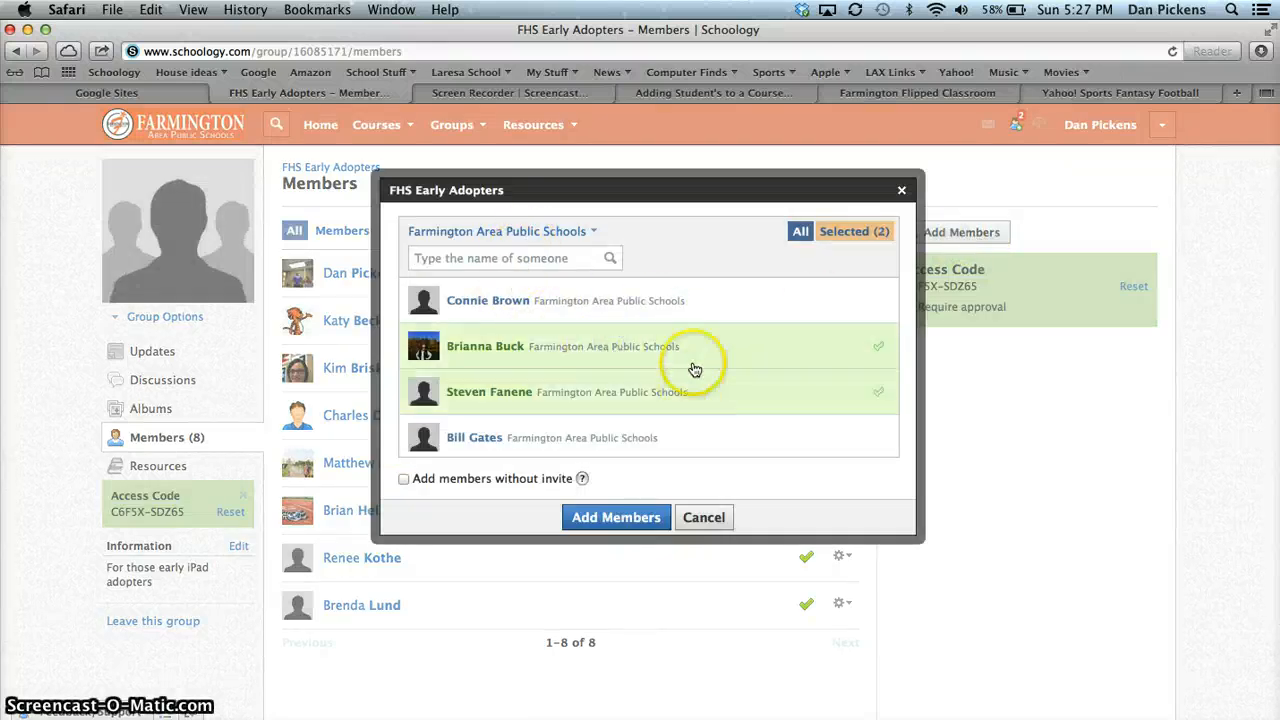
click(722, 300)
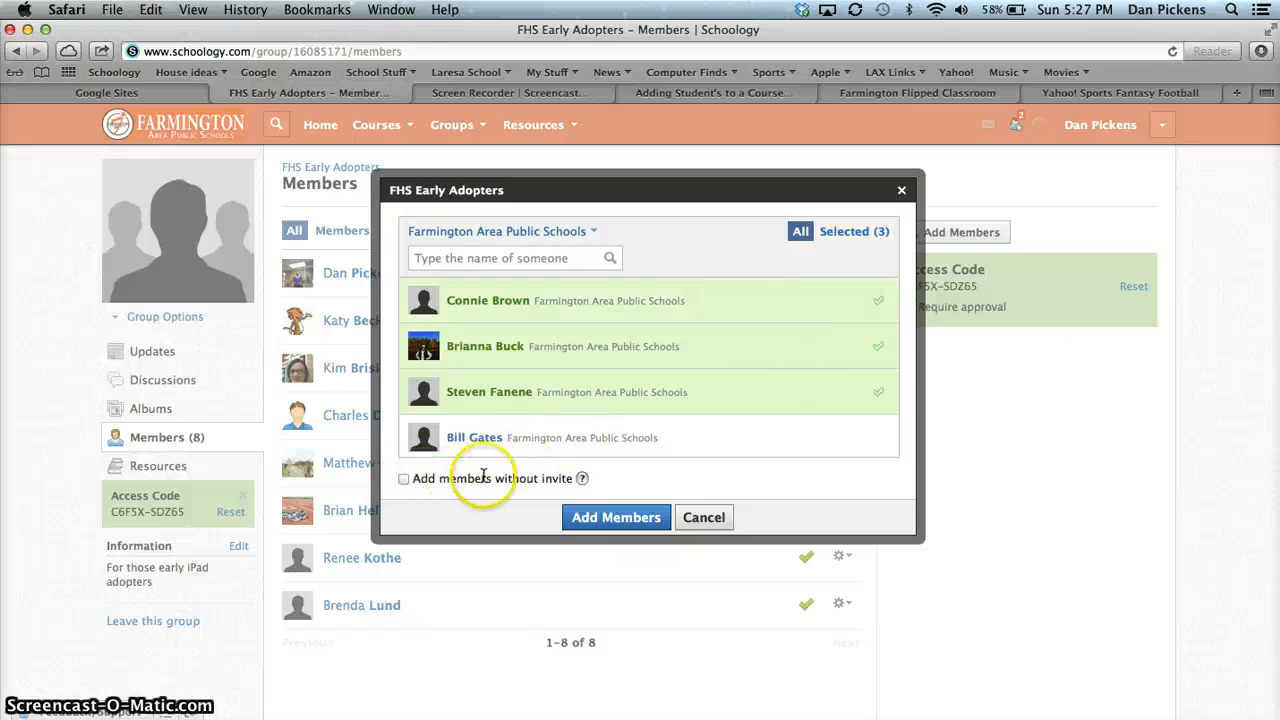
Enable adding members without an invite and cancel adding the selected people to the group
click(406, 479)
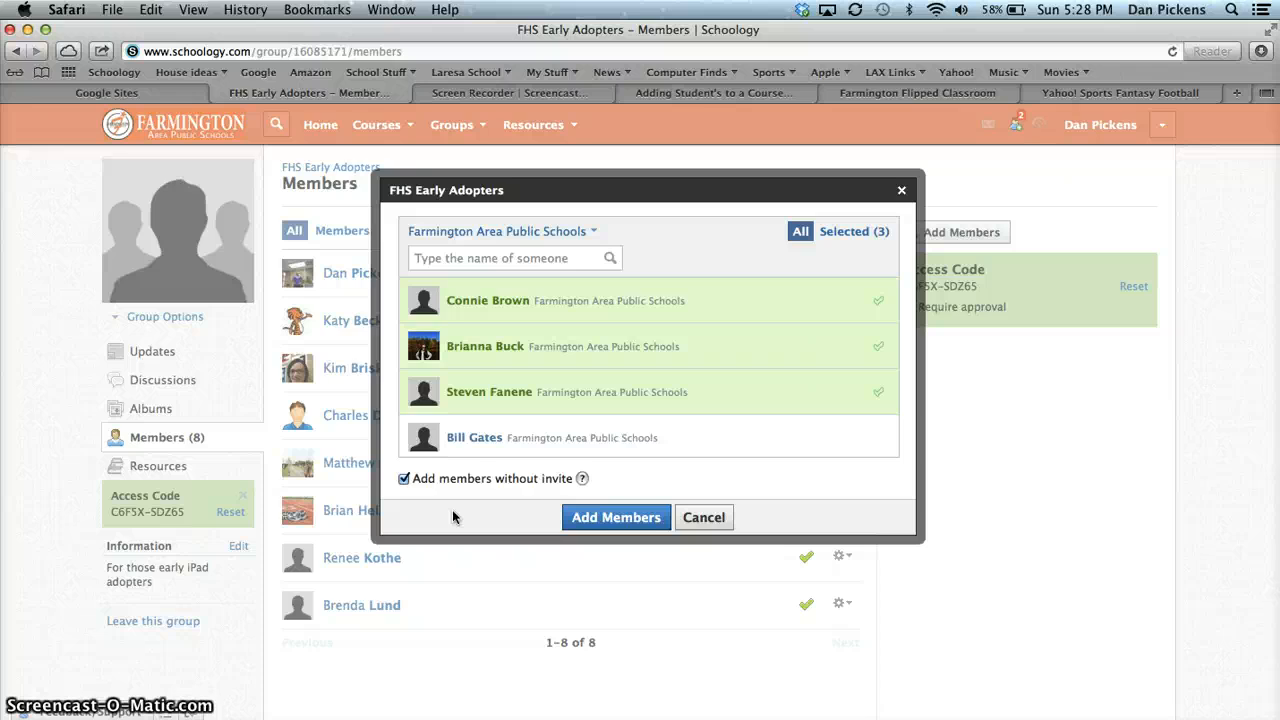
click(704, 517)
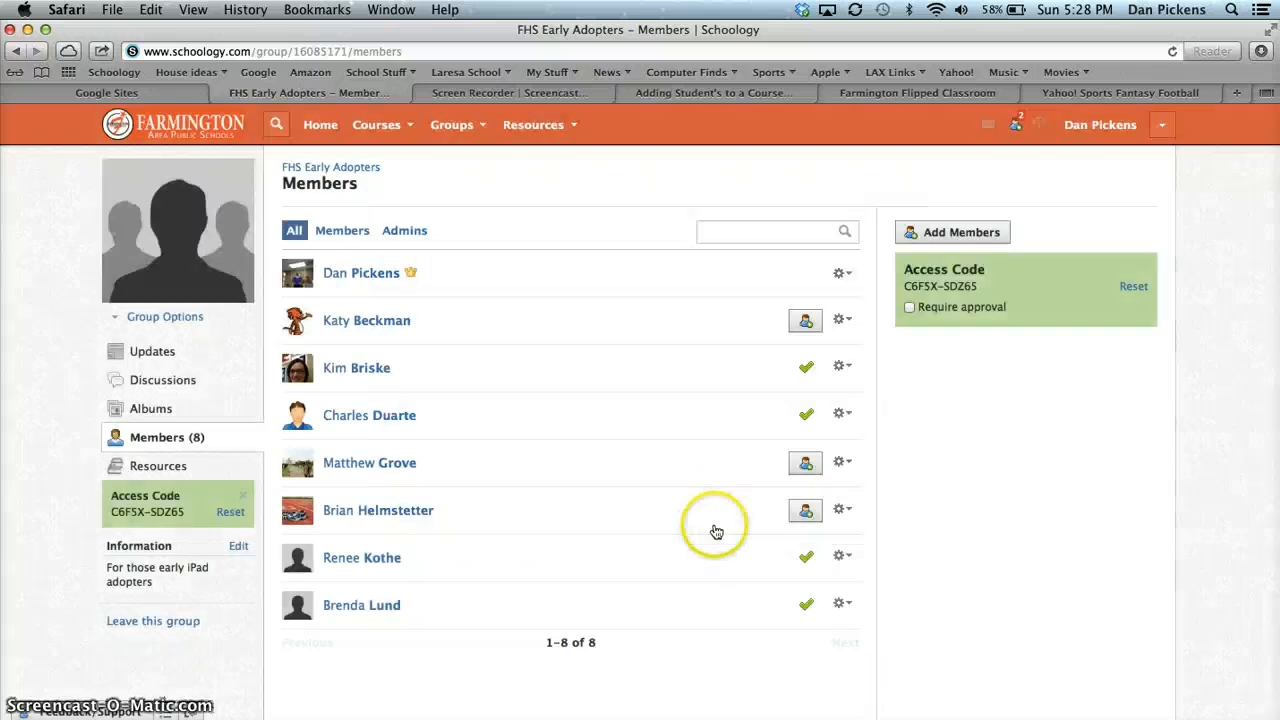